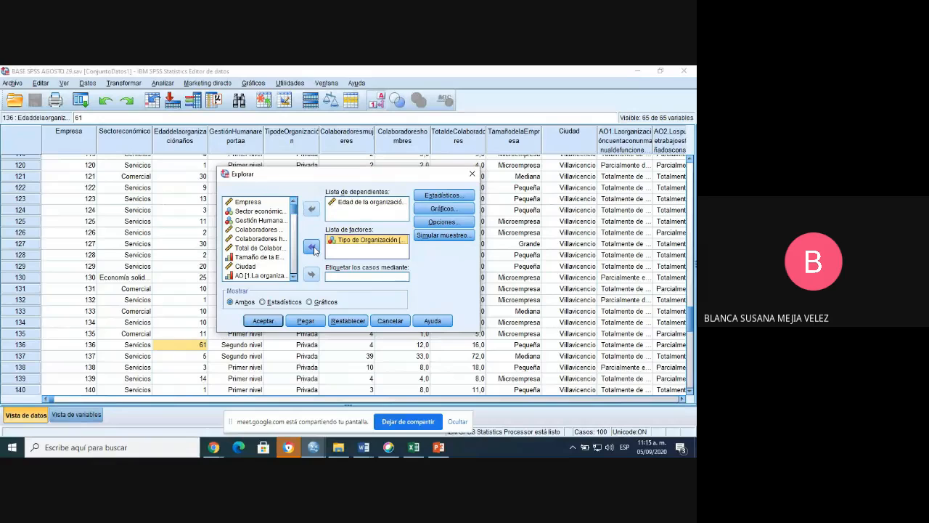
# Step: Run Explore on the organization's age by Tipo de Organización, including normality plots with tests
pyautogui.click(443, 209)
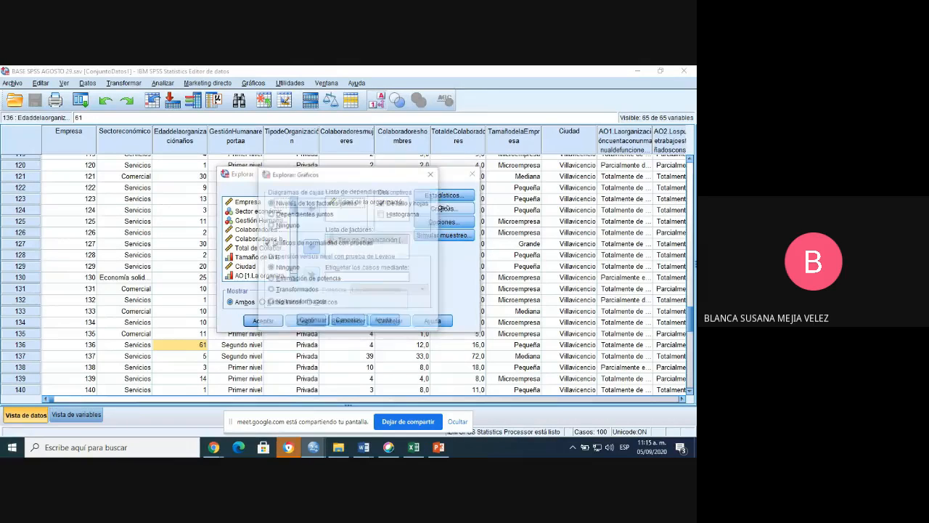
pyautogui.click(314, 322)
pyautogui.click(269, 322)
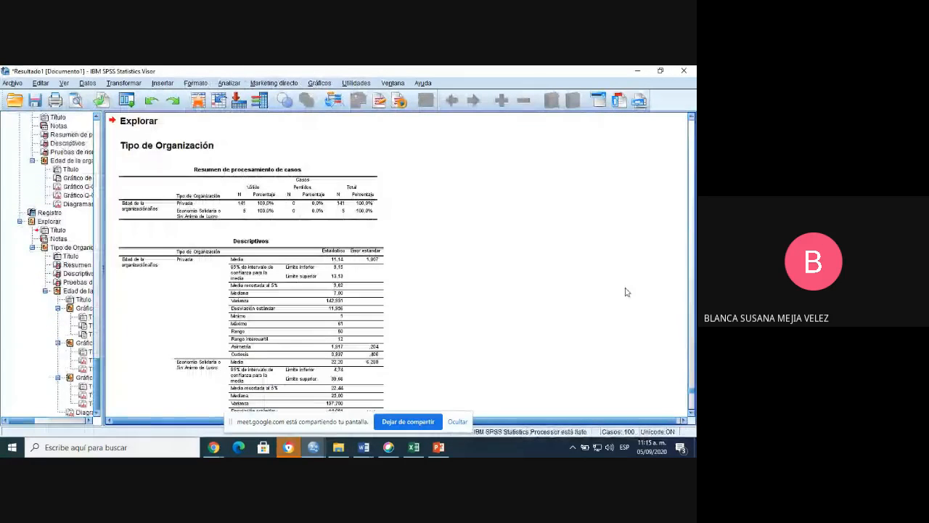
# Step: Examine the Descriptivos and Pruebas de normalidad tables for the organization's age by organization type
pyautogui.click(691, 416)
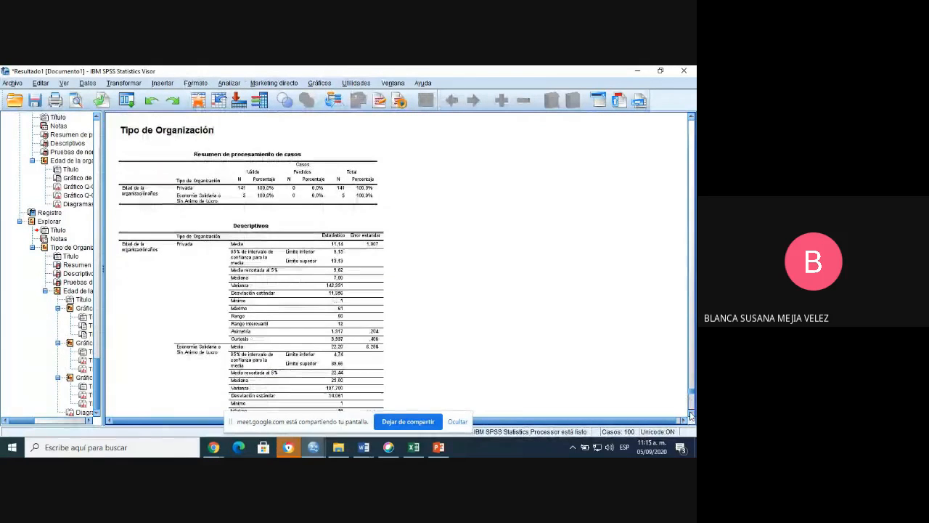
pyautogui.click(690, 416)
pyautogui.click(145, 293)
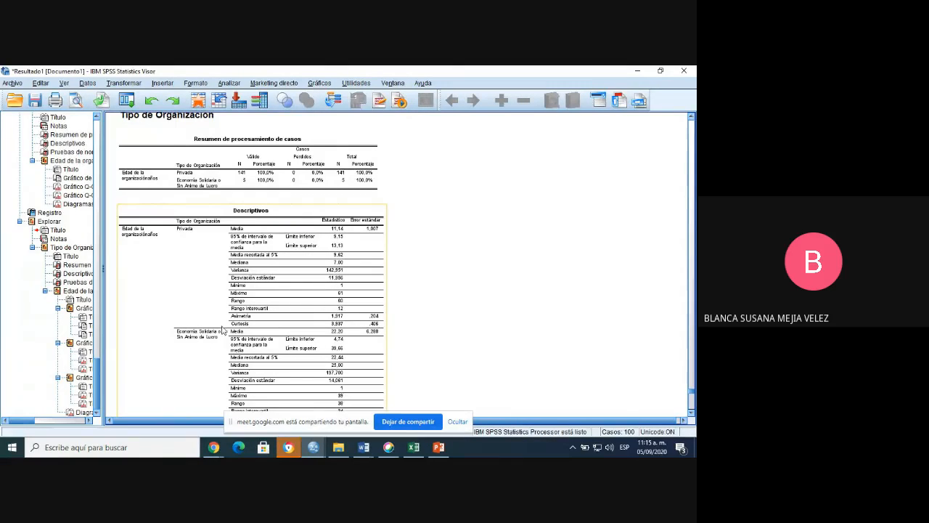
pyautogui.click(691, 416)
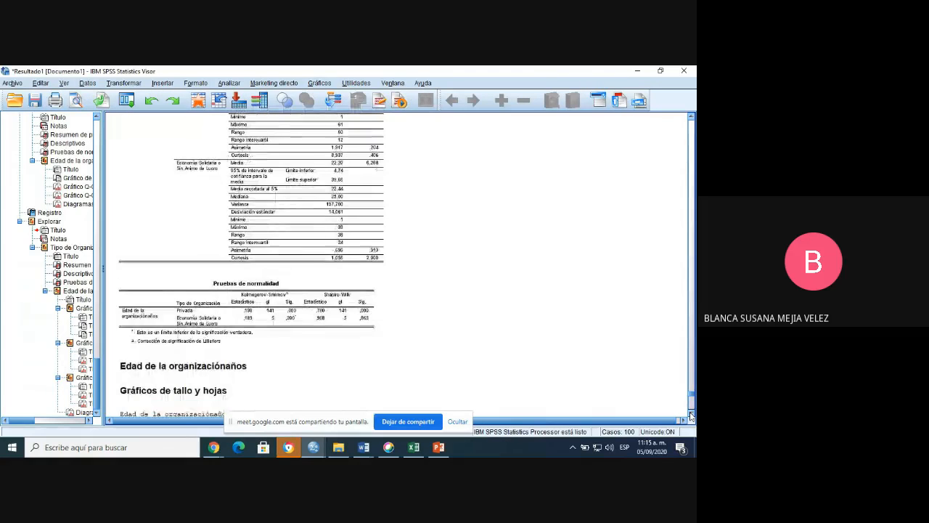
pyautogui.click(691, 416)
pyautogui.click(690, 415)
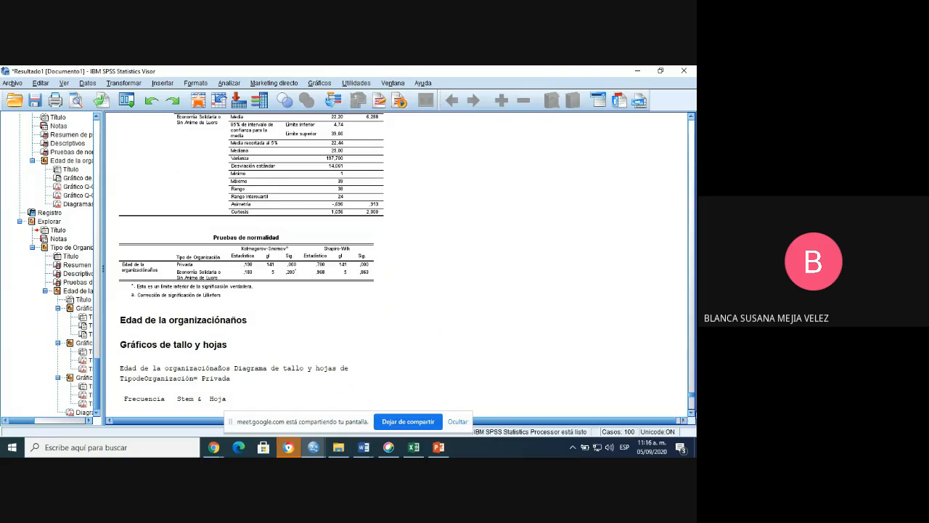
pyautogui.click(691, 415)
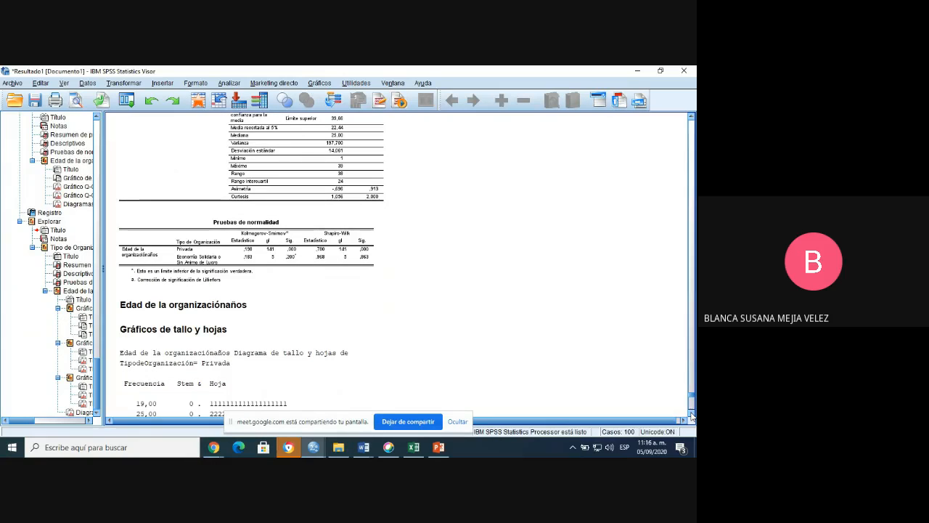
# Step: Review the stem-and-leaf, normal Q-Q and detrended Q-Q plots through to the boxplots by organization type
pyautogui.scroll(-5, 691, 416)
pyautogui.scroll(-3, 692, 415)
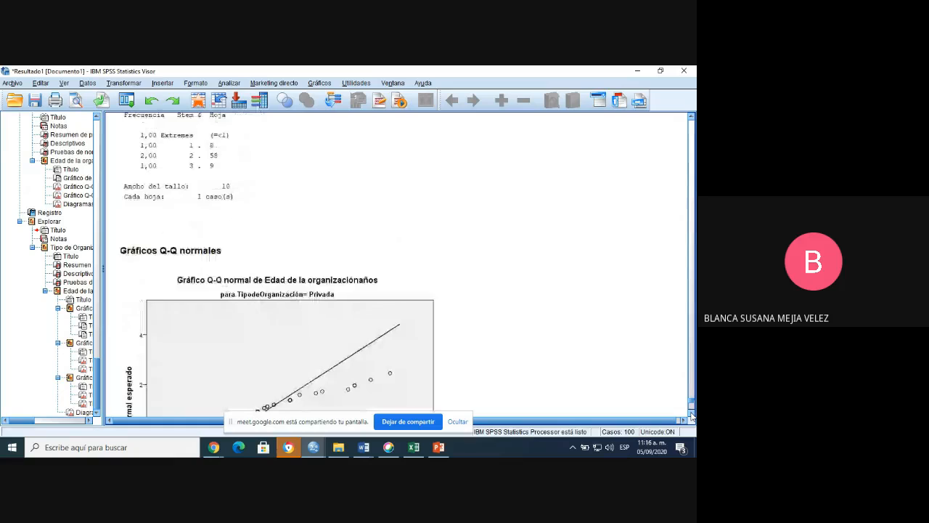
pyautogui.scroll(-2, 691, 415)
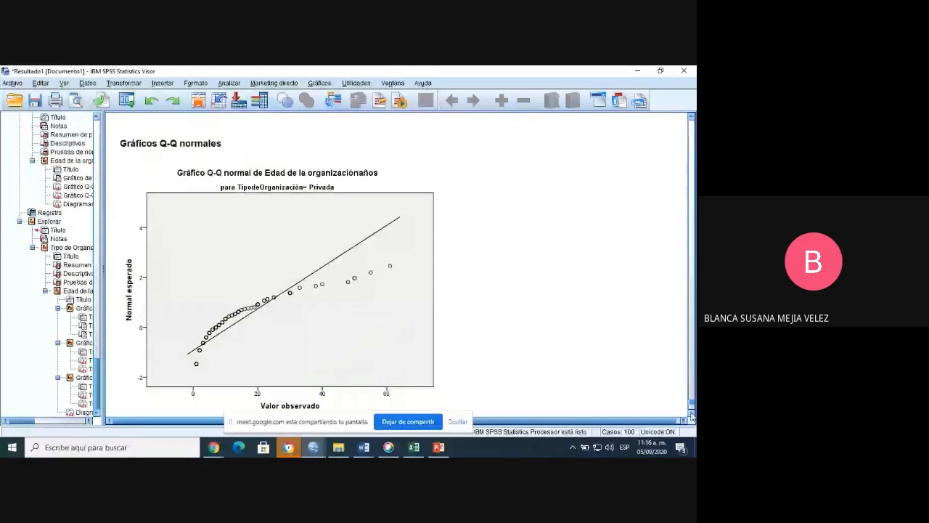
pyautogui.scroll(-5, 691, 415)
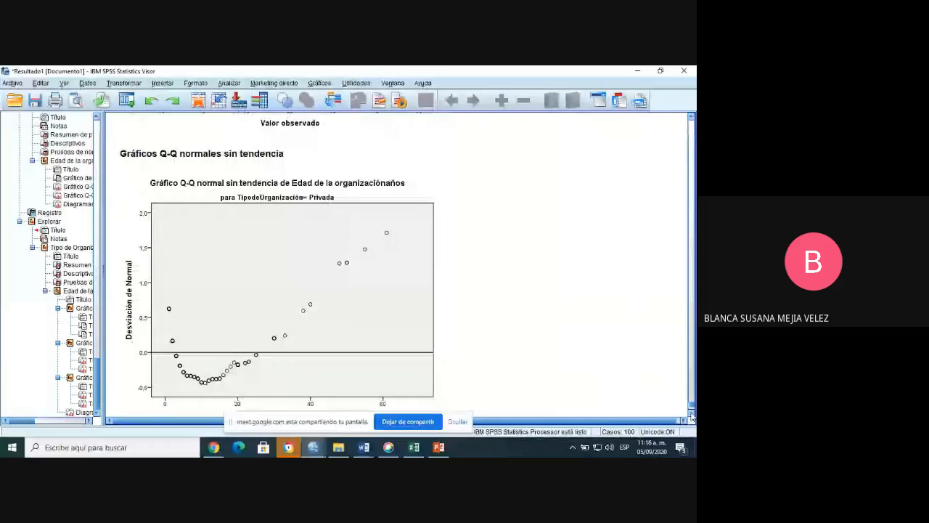
pyautogui.scroll(-10, 691, 416)
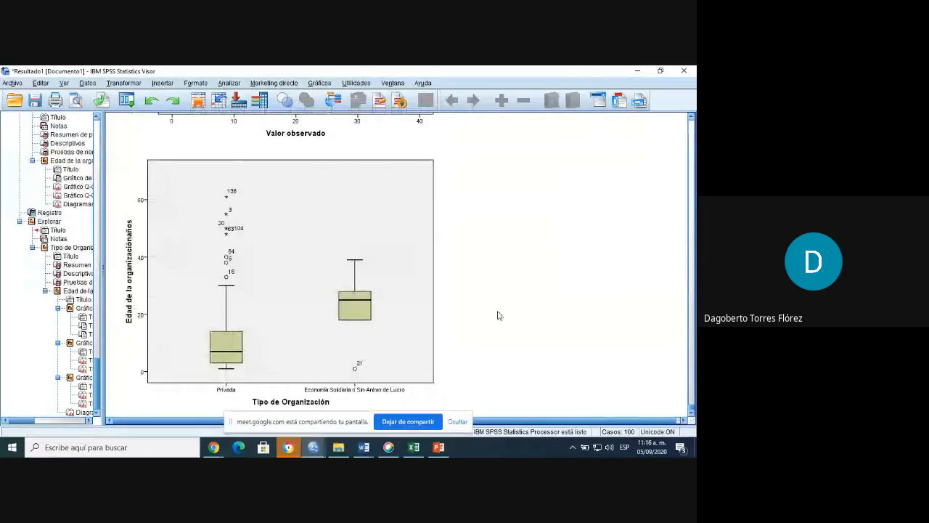
pyautogui.click(367, 298)
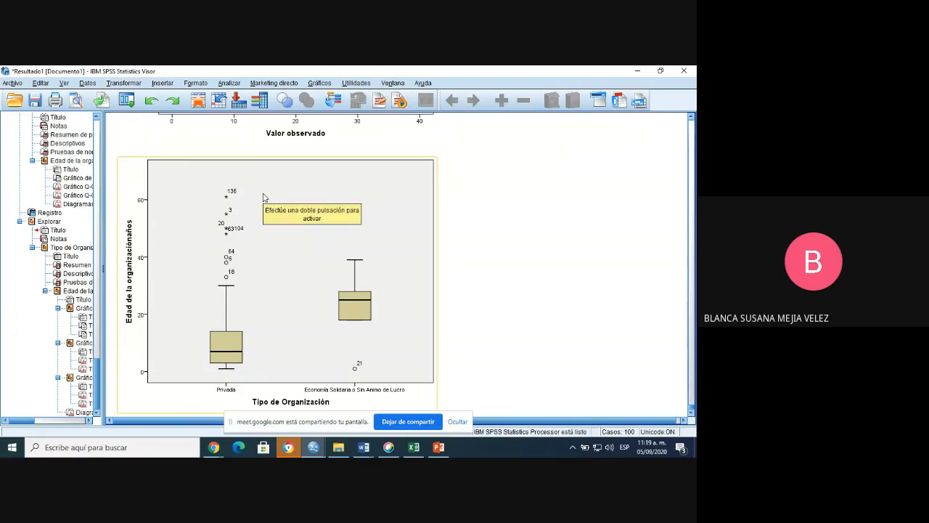
# Step: Set up a one-sample t-test with Edad de la organización as the test variable
pyautogui.click(230, 84)
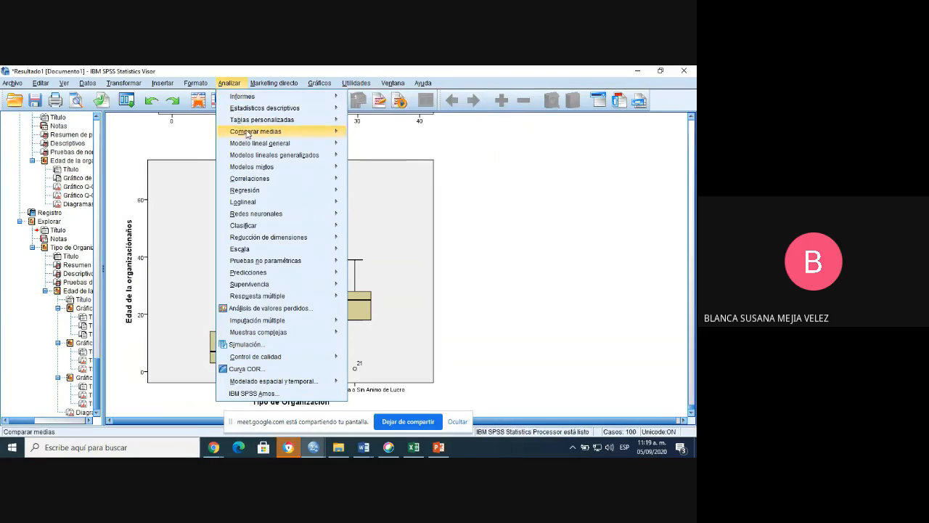
pyautogui.moveTo(247, 135)
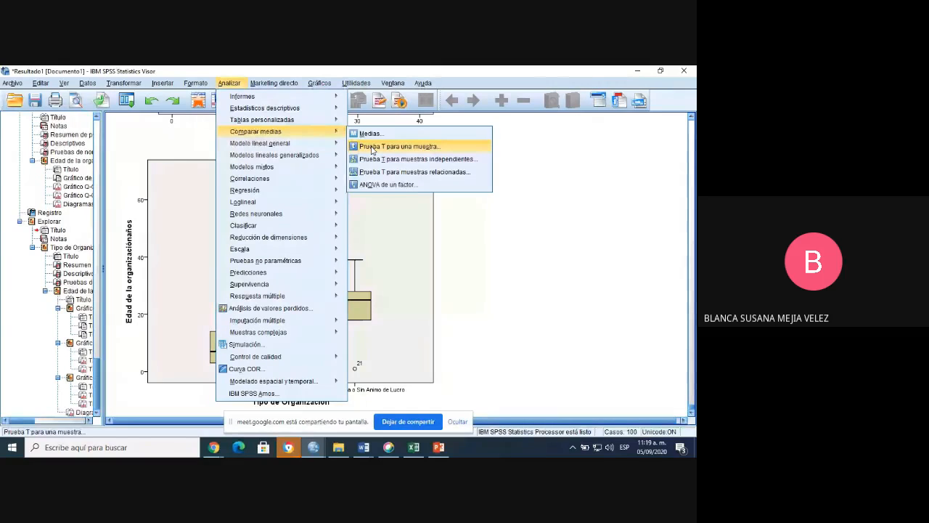
pyautogui.click(399, 147)
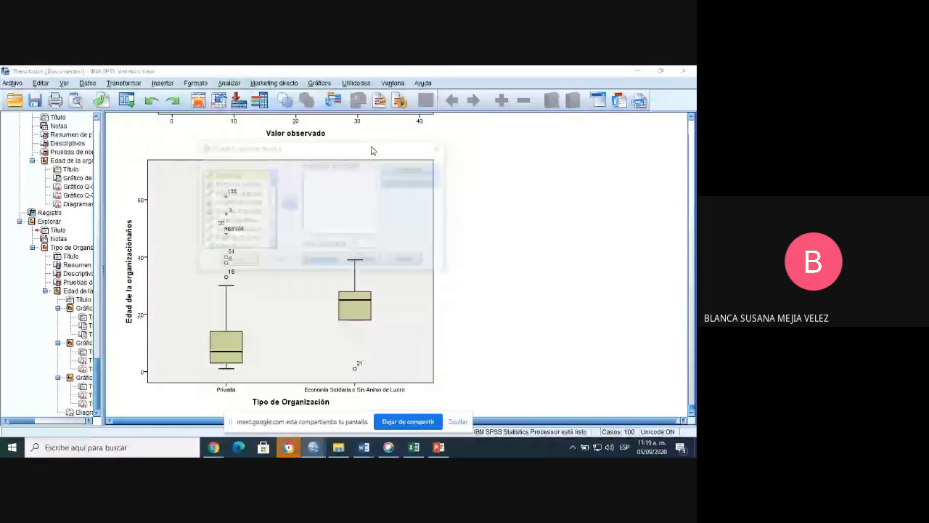
pyautogui.click(238, 193)
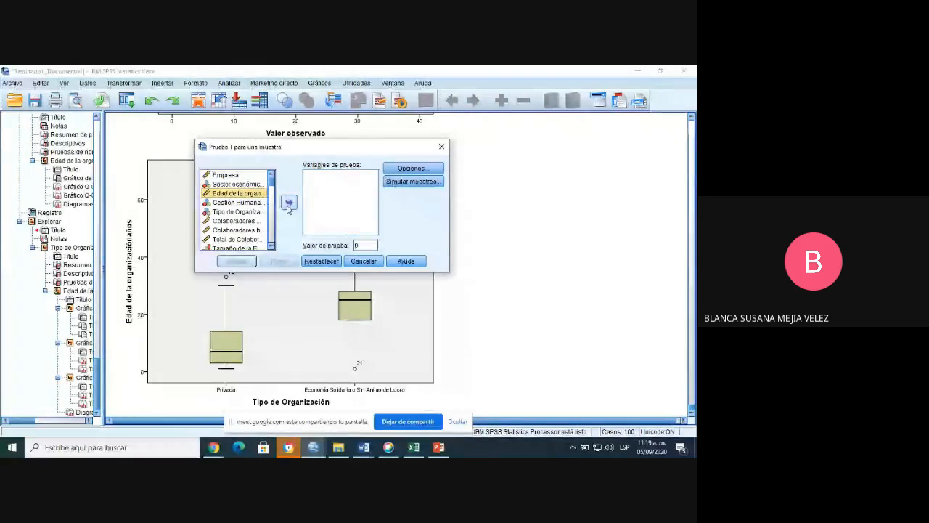
pyautogui.click(288, 205)
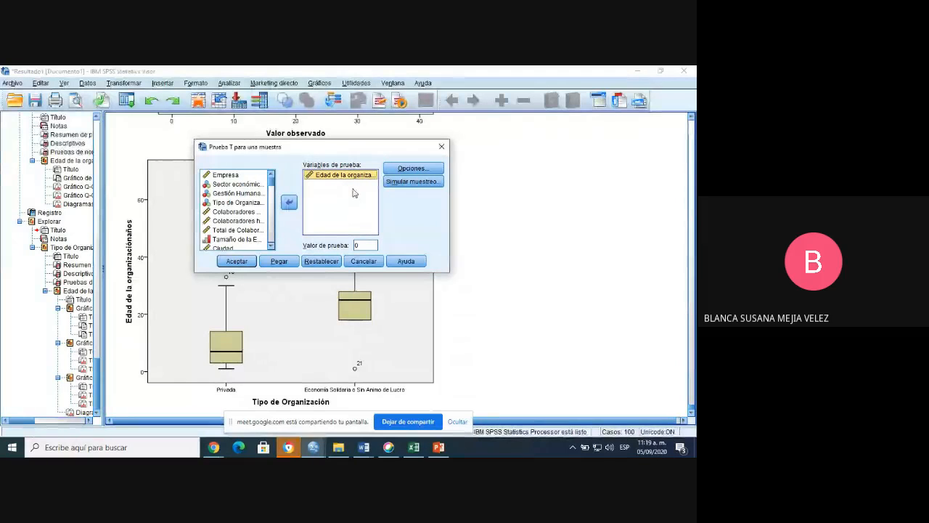
# Step: Run the one-sample t-test with a 95% confidence interval and test value 0, and view its result tables
pyautogui.click(413, 169)
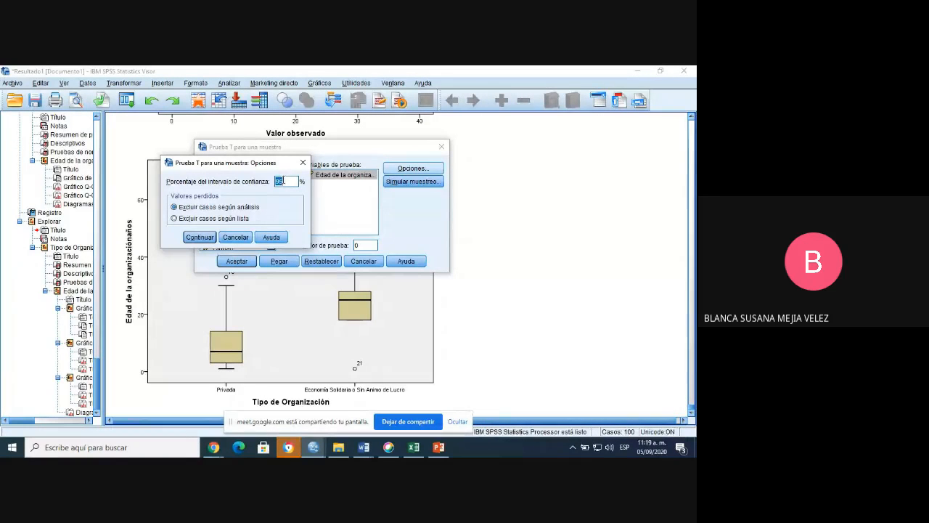
pyautogui.click(200, 238)
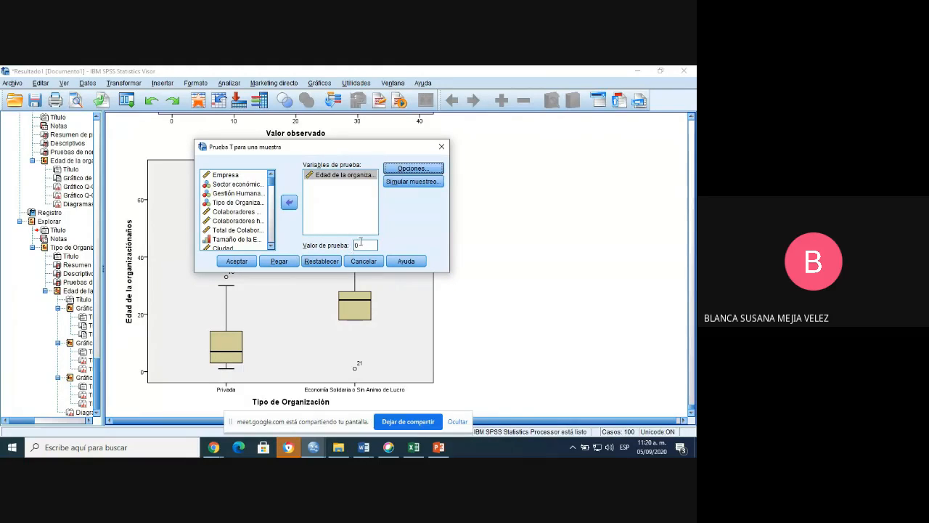
pyautogui.click(238, 261)
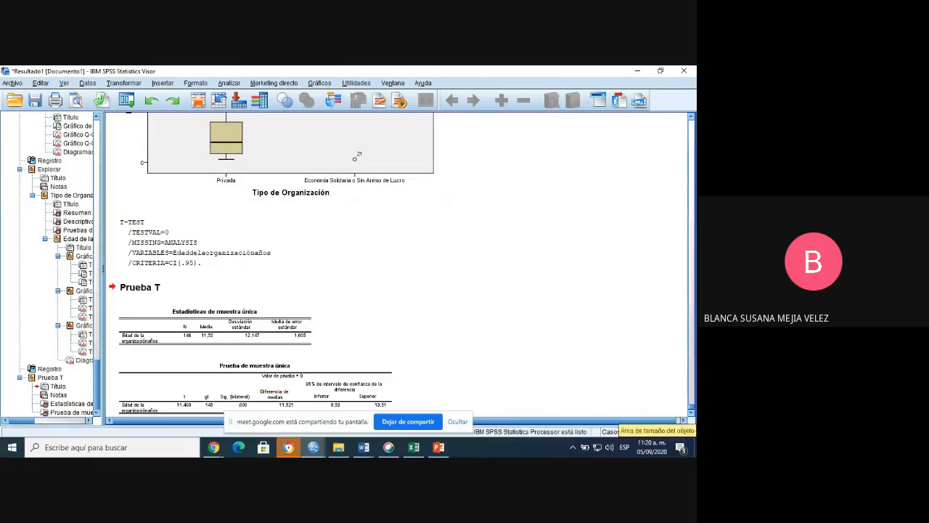
pyautogui.click(691, 413)
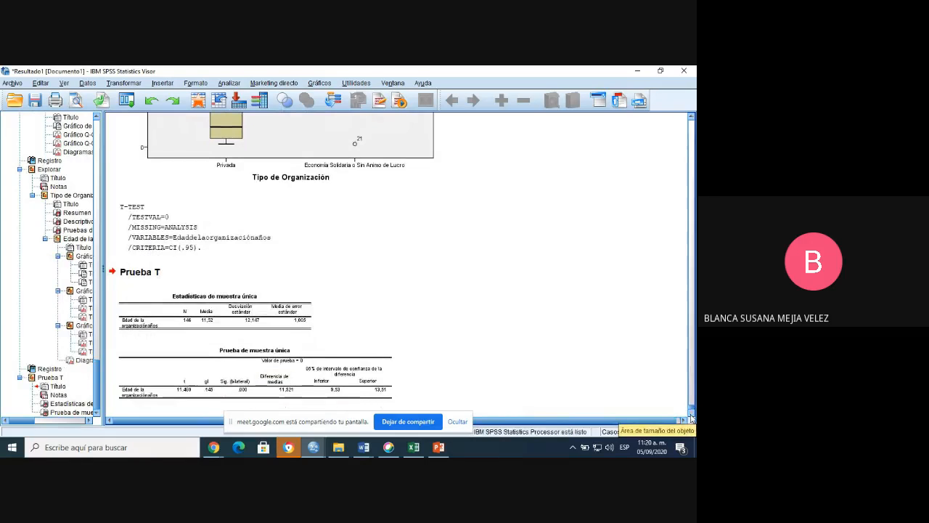
pyautogui.click(691, 413)
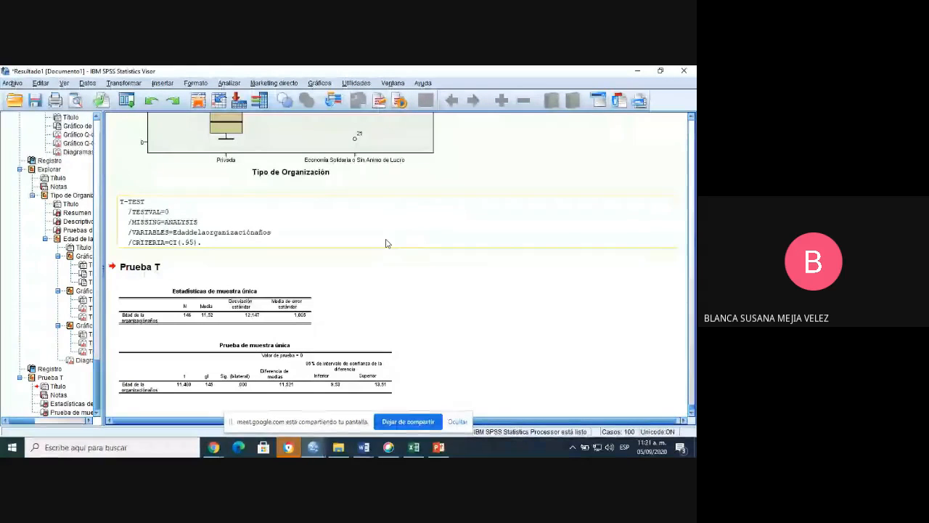
# Step: Reopen the one-sample t-test setup and remove Edad de la organización from the test variables
pyautogui.click(314, 123)
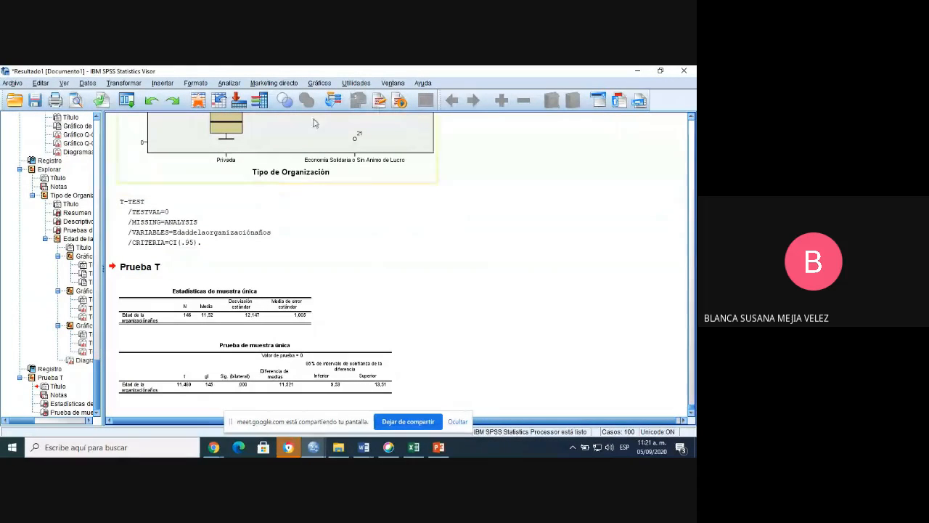
pyautogui.click(229, 83)
pyautogui.moveTo(312, 111)
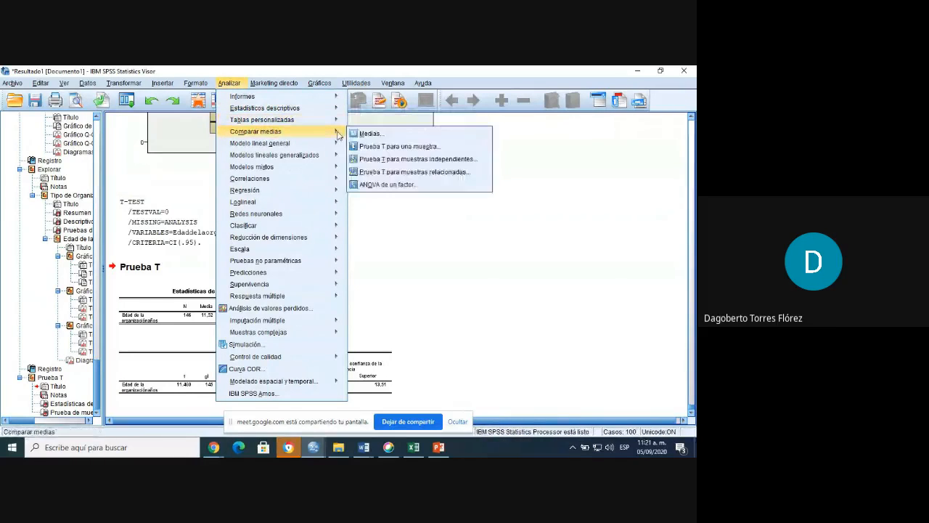
pyautogui.click(377, 147)
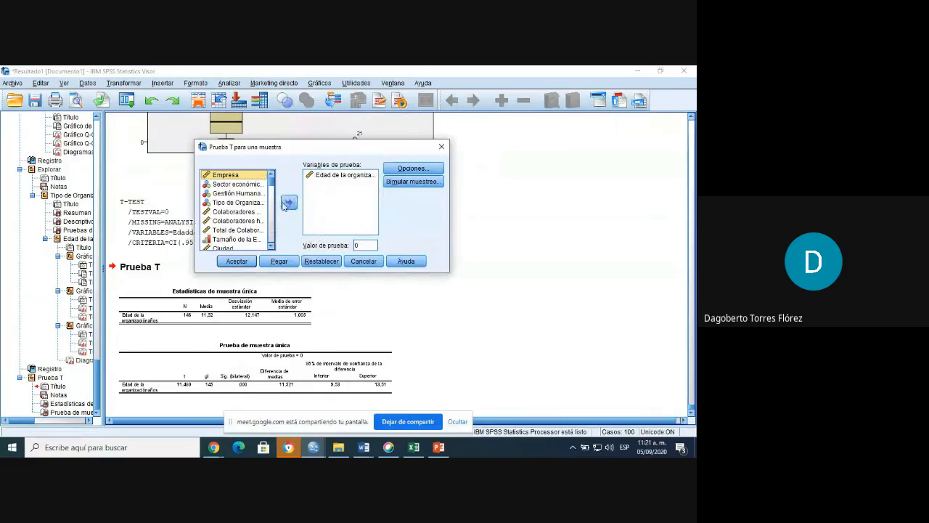
pyautogui.click(328, 179)
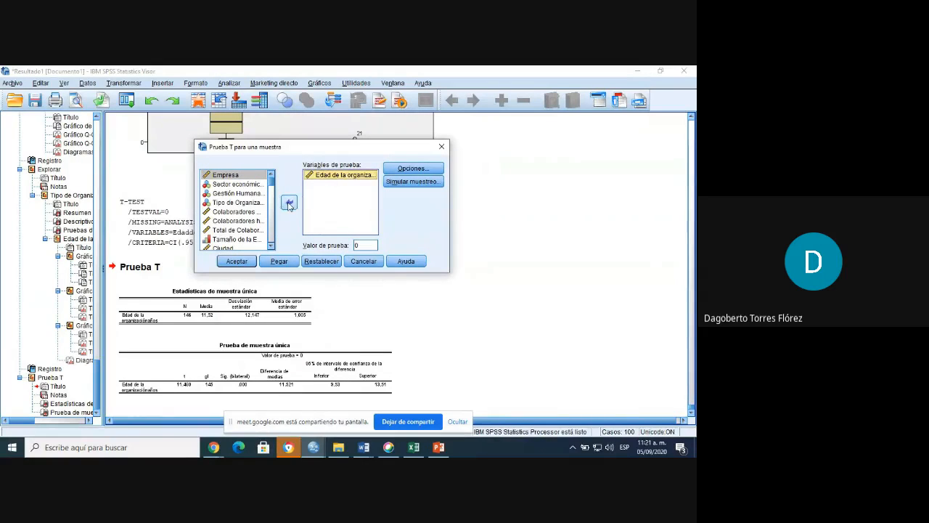
pyautogui.click(289, 202)
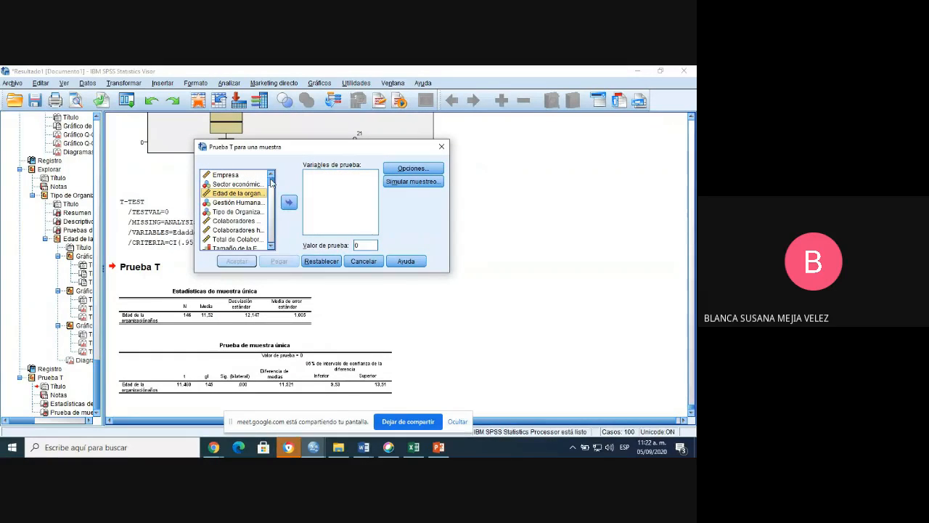
# Step: Run the one-sample t-test at test value 0 on the six scale variables from Aspectos de la organización through Compensaciones
pyautogui.moveTo(270, 181); pyautogui.dragTo(271, 244)
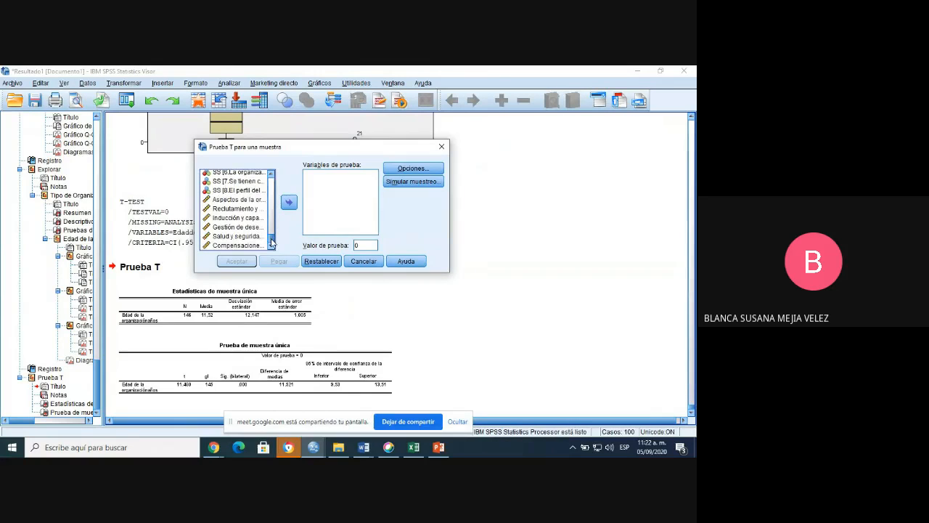
pyautogui.click(231, 200)
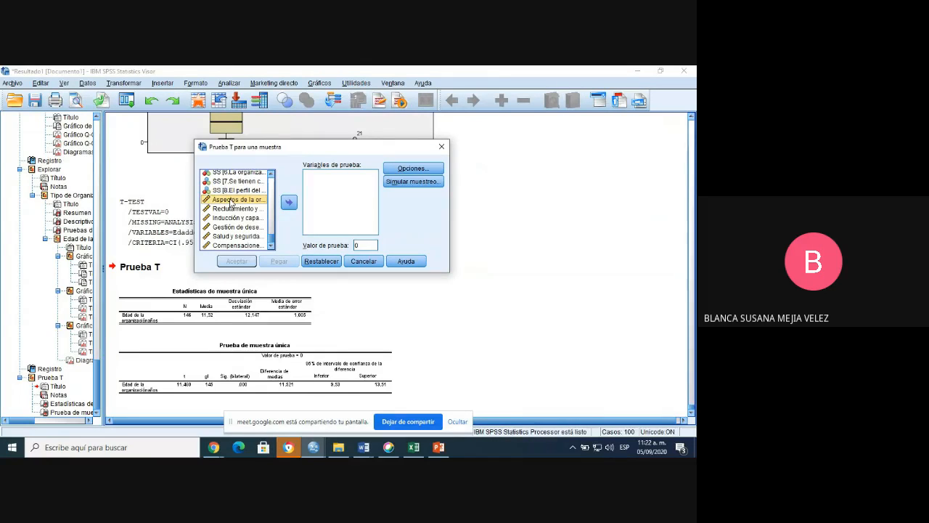
pyautogui.hotkey('shift', 'Down')
pyautogui.hotkey('shift', 'Down')
pyautogui.hotkey('shift', 'Down')
pyautogui.hotkey('shift', 'Down')
pyautogui.hotkey('shift', 'Down')
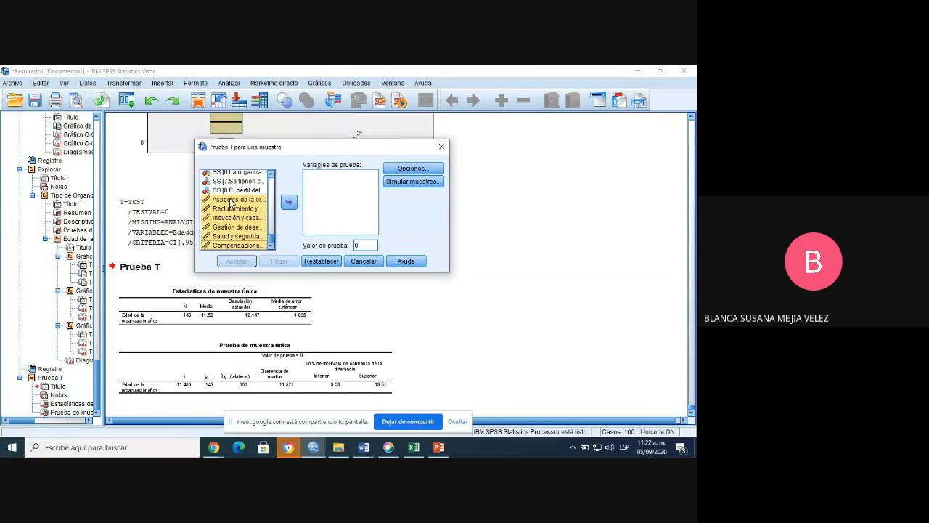
pyautogui.click(289, 204)
pyautogui.click(237, 261)
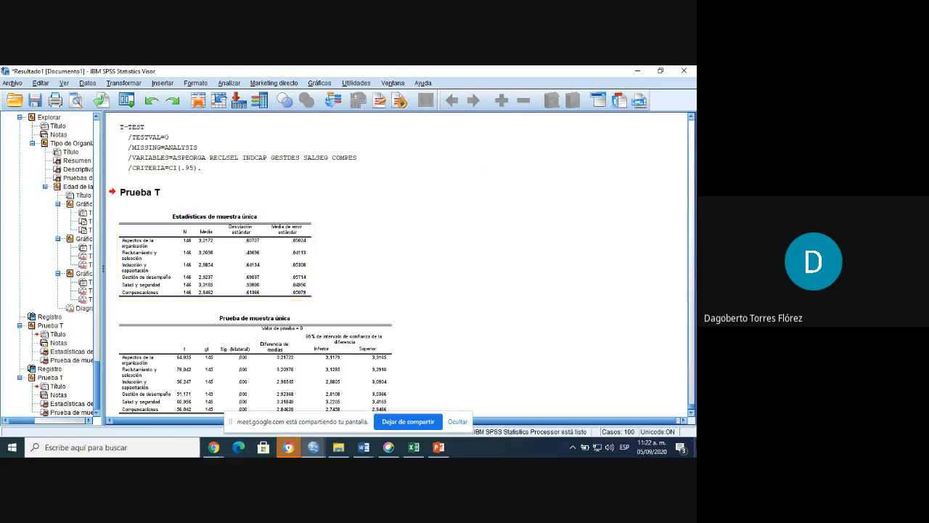
pyautogui.click(691, 411)
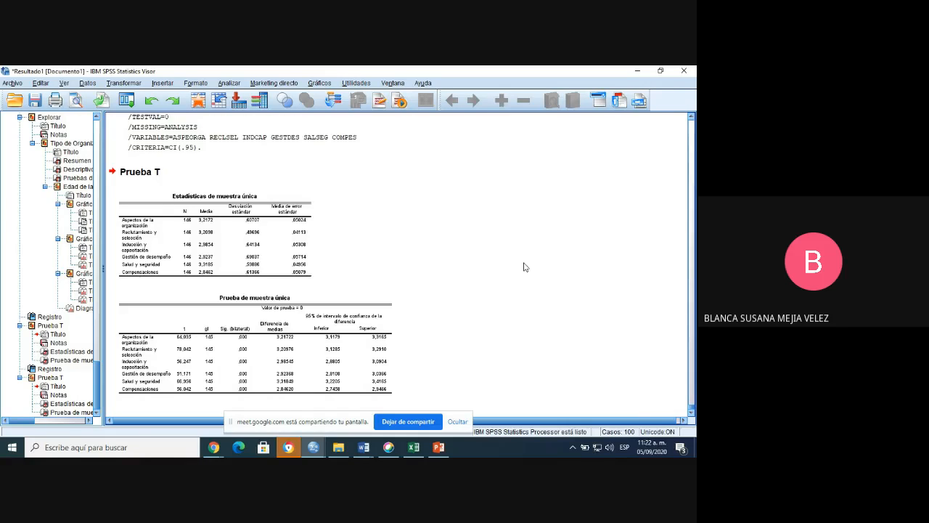
pyautogui.click(345, 385)
# Step: Reopen the one-sample t-test setup and remove all test variables except Aspectos de la organización
pyautogui.click(222, 87)
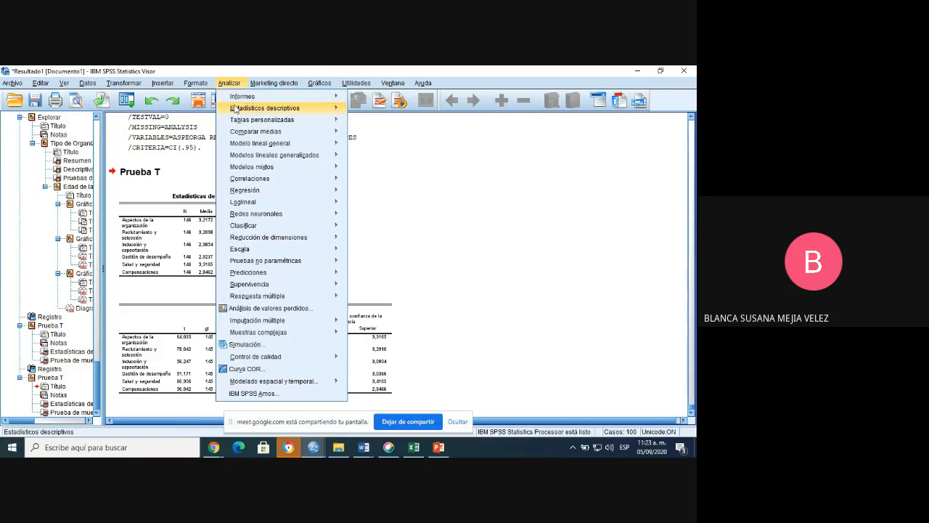
pyautogui.moveTo(265, 134)
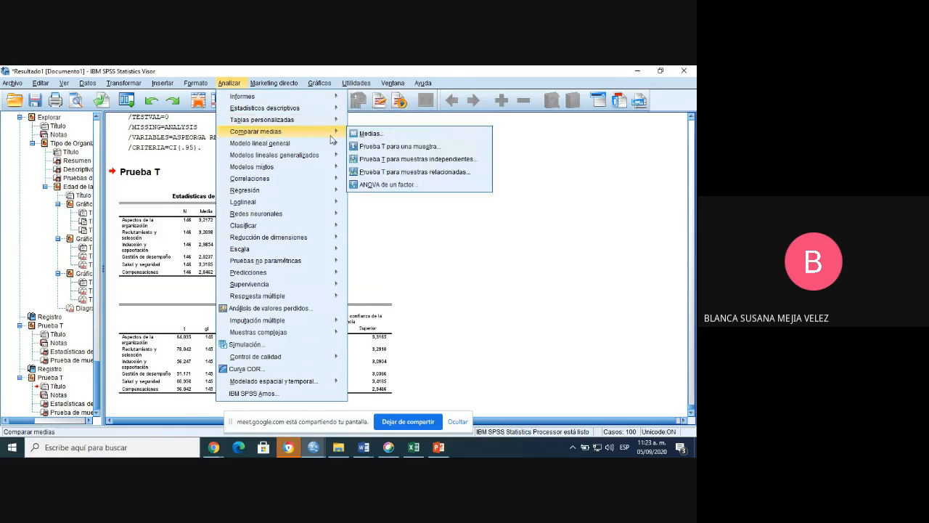
pyautogui.click(372, 148)
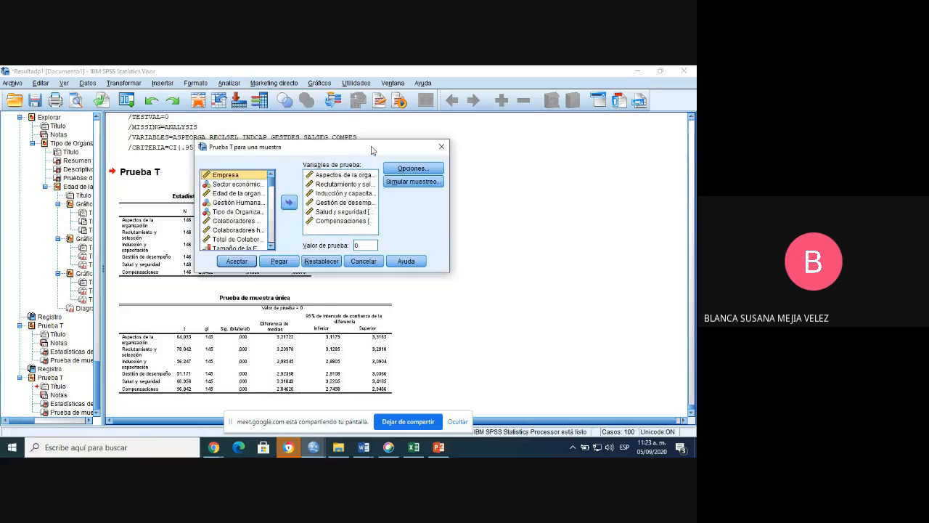
pyautogui.click(346, 186)
pyautogui.hotkey('shift', 'Down')
pyautogui.hotkey('shift', 'Down')
pyautogui.hotkey('shift', 'Down')
pyautogui.hotkey('shift', 'Down')
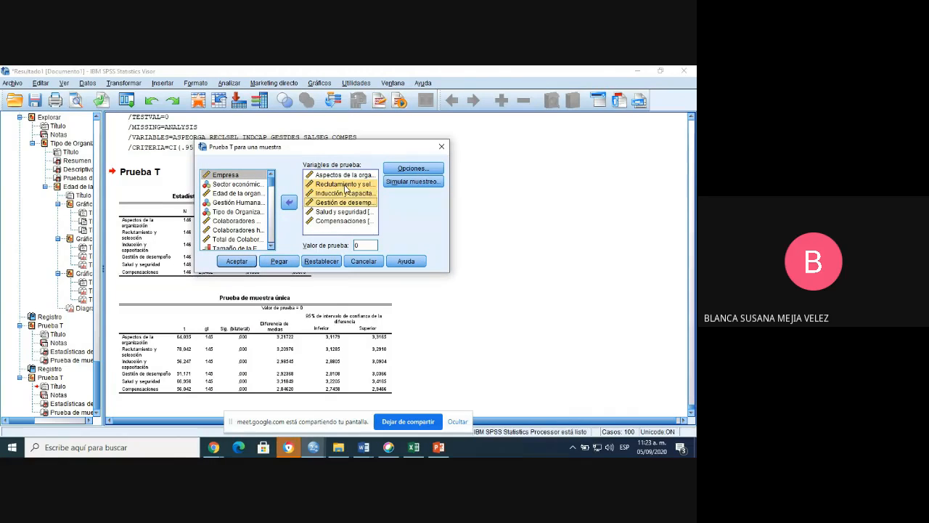
pyautogui.click(289, 202)
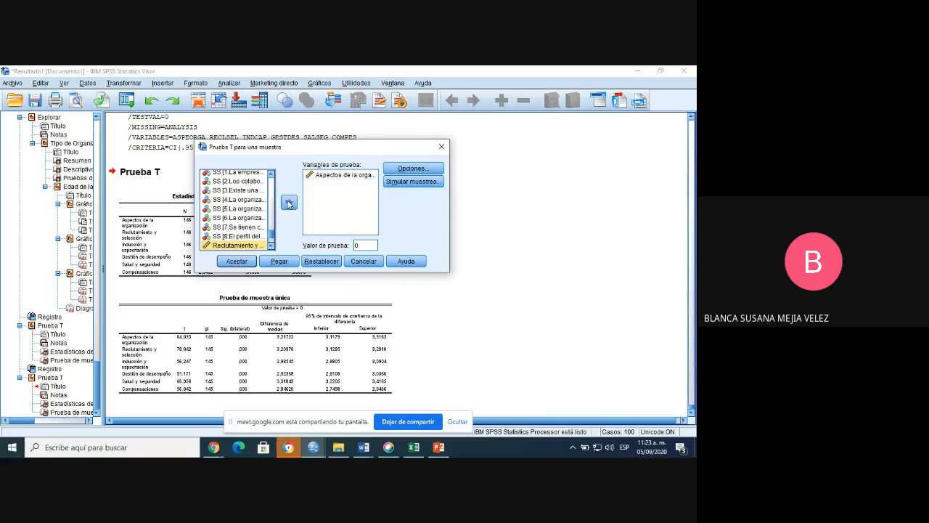
# Step: Run the one-sample t-test on Aspectos de la organización with test value 2,5 and view its result tables
pyautogui.doubleClick(363, 245)
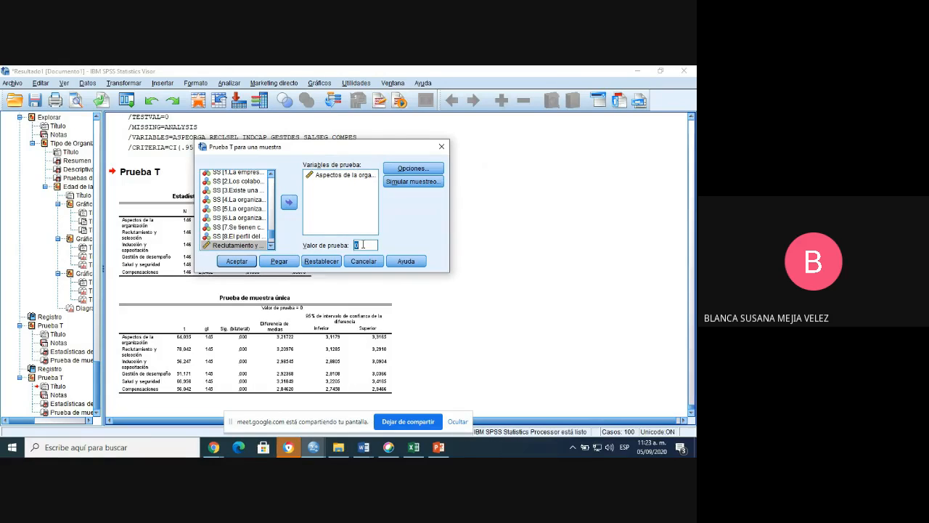
pyautogui.write('2,5')
pyautogui.moveTo(367, 245); pyautogui.dragTo(357, 244)
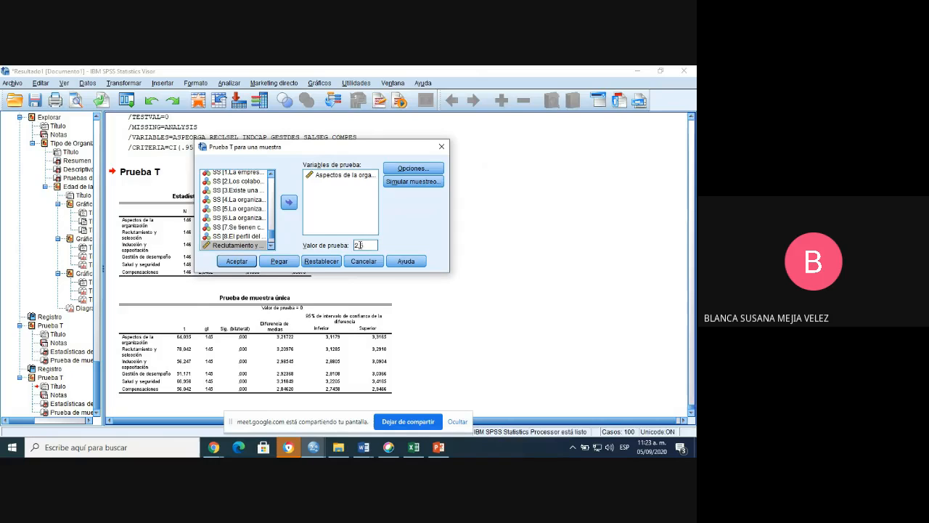
pyautogui.click(234, 264)
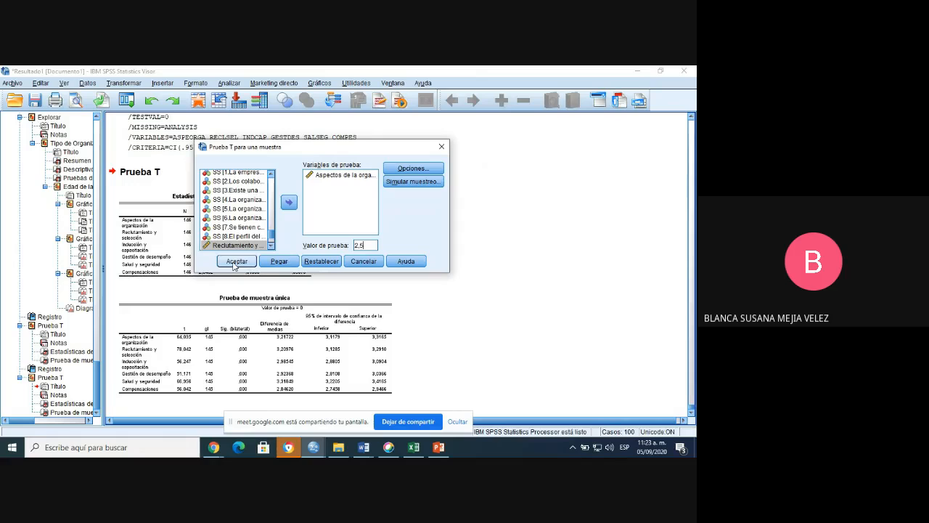
pyautogui.click(234, 264)
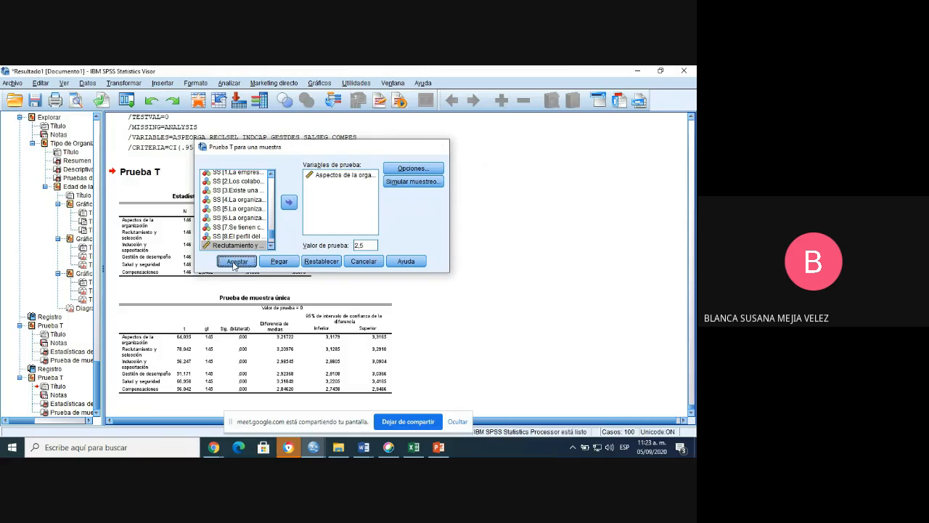
pyautogui.click(692, 412)
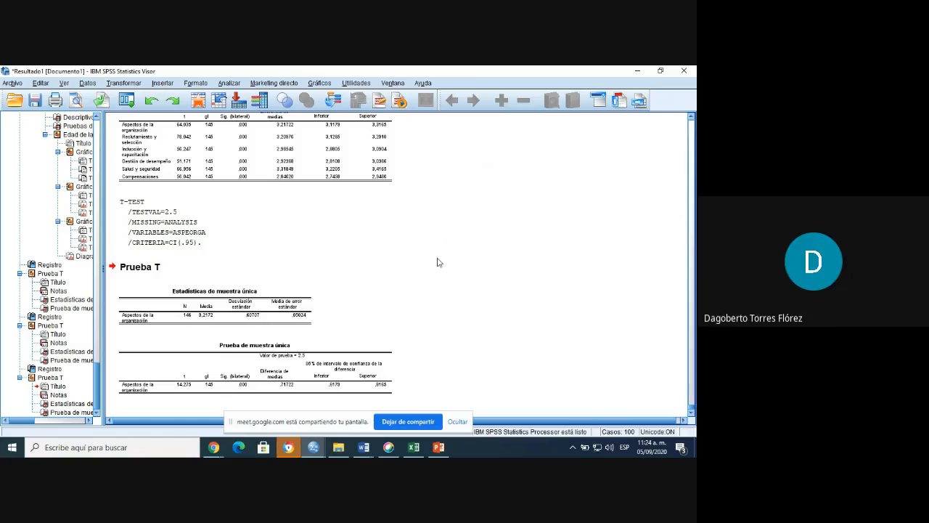
pyautogui.click(236, 355)
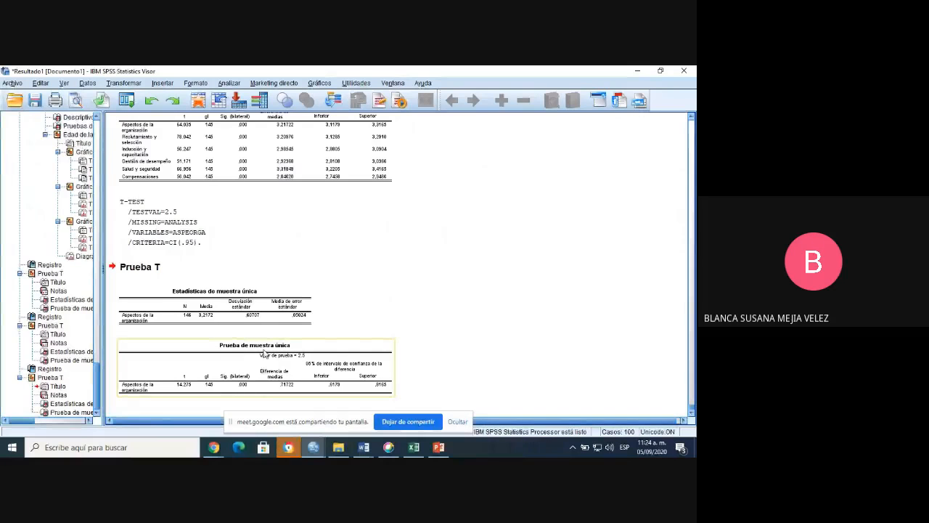
pyautogui.click(281, 301)
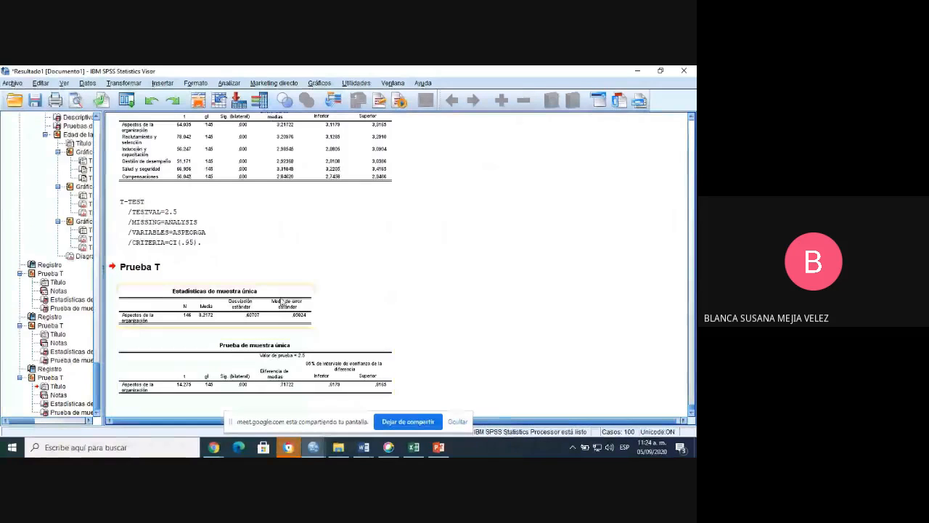
pyautogui.click(414, 300)
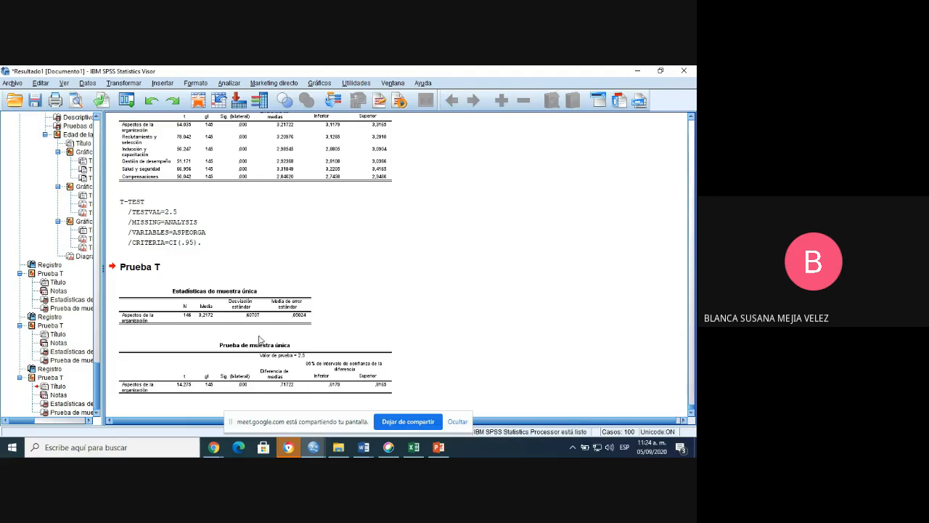
pyautogui.click(224, 352)
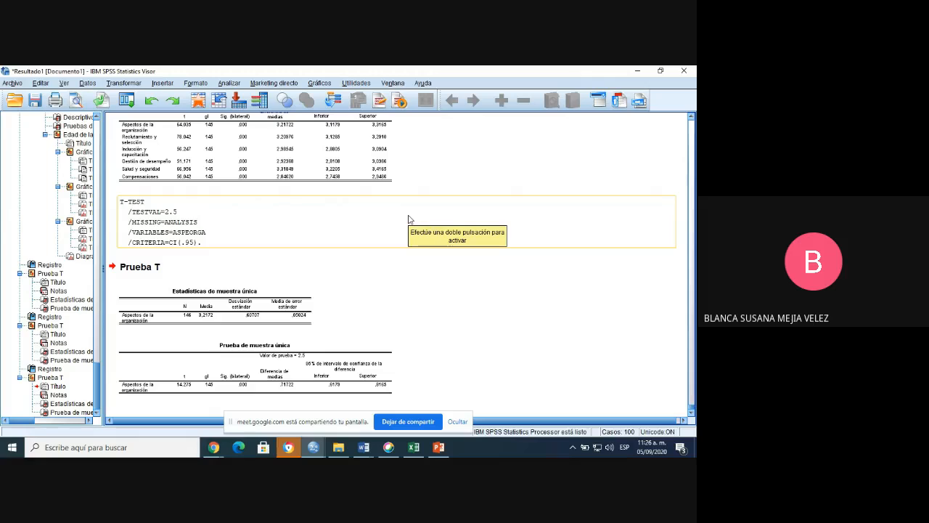
# Step: In the one-sample t-test setup, replace Aspectos de la organización with Inducción y capacitación as the test variable
pyautogui.click(227, 84)
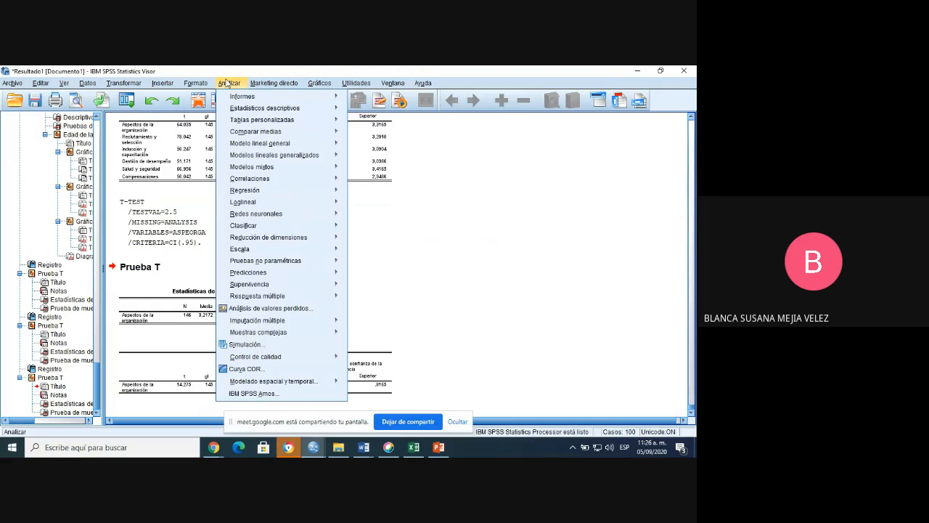
pyautogui.moveTo(309, 133)
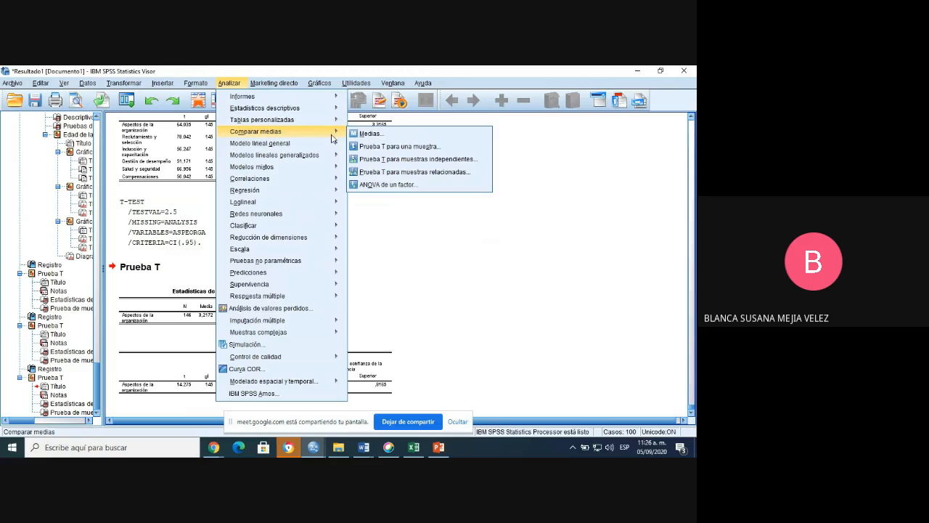
pyautogui.click(378, 149)
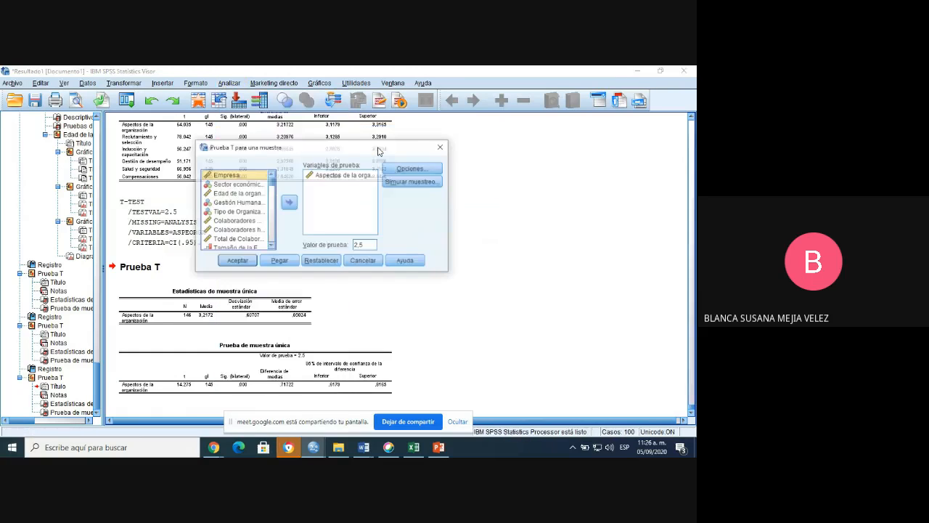
pyautogui.click(340, 175)
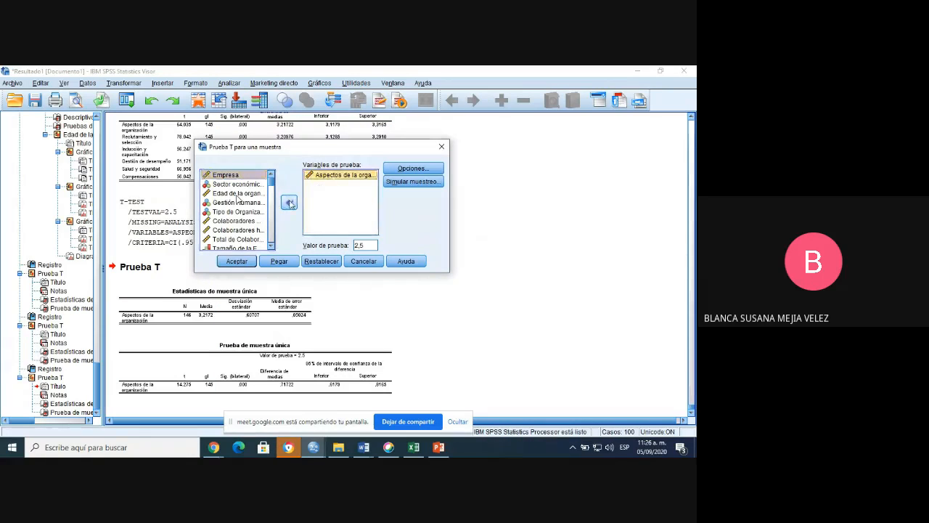
pyautogui.click(289, 202)
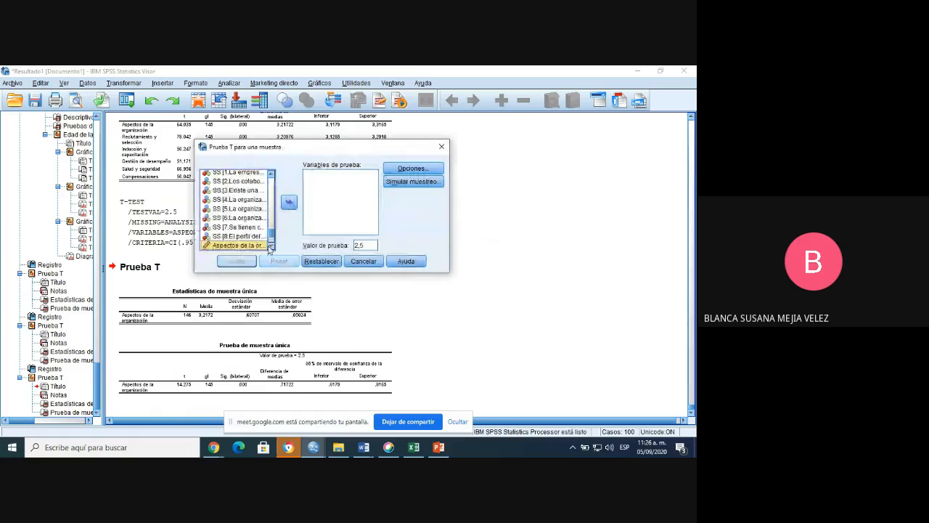
pyautogui.click(270, 248)
pyautogui.click(270, 247)
pyautogui.click(270, 248)
pyautogui.click(270, 248)
pyautogui.click(250, 230)
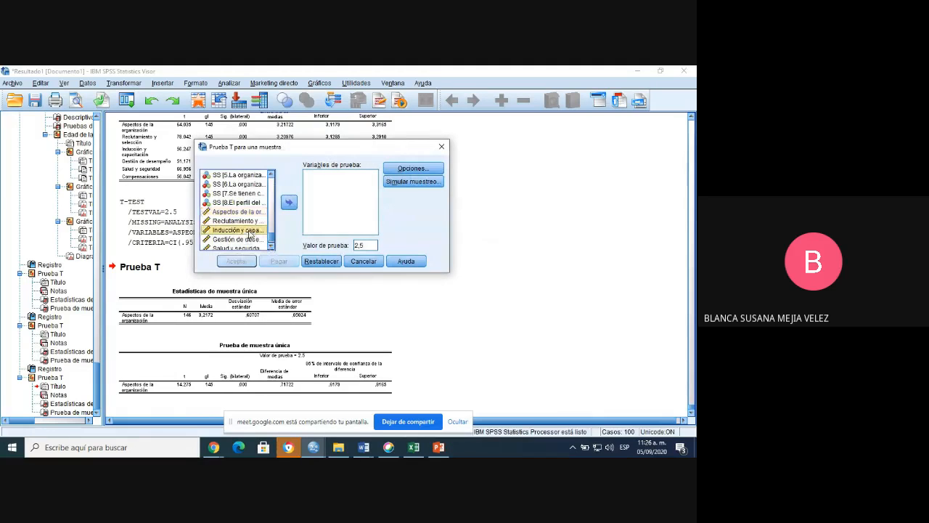
pyautogui.click(289, 204)
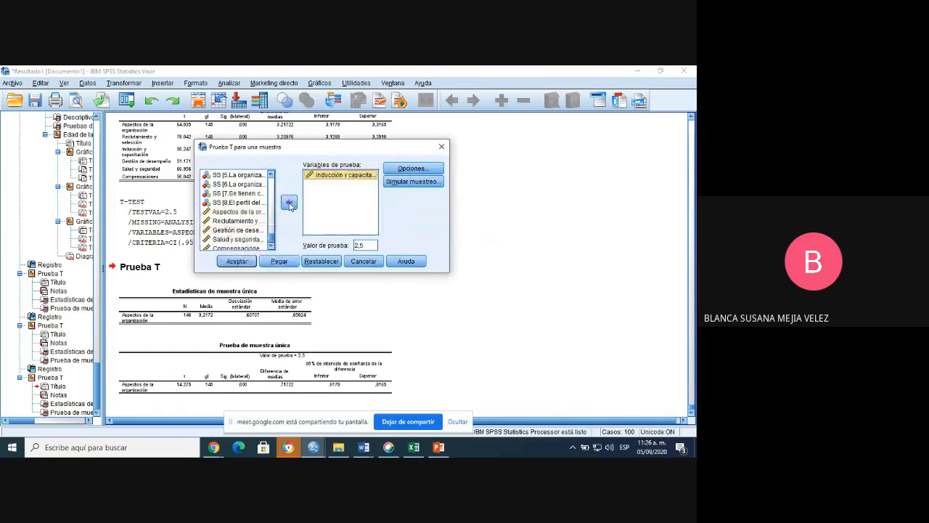
# Step: Run the one-sample t-test on Inducción y capacitación with test value 2,8 and view its result tables
pyautogui.doubleClick(367, 247)
pyautogui.write('2,8')
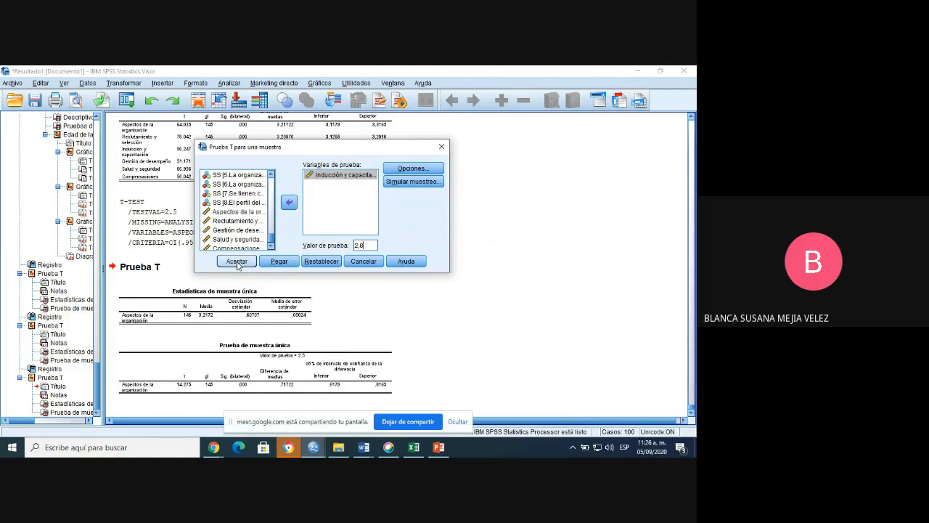
pyautogui.click(236, 261)
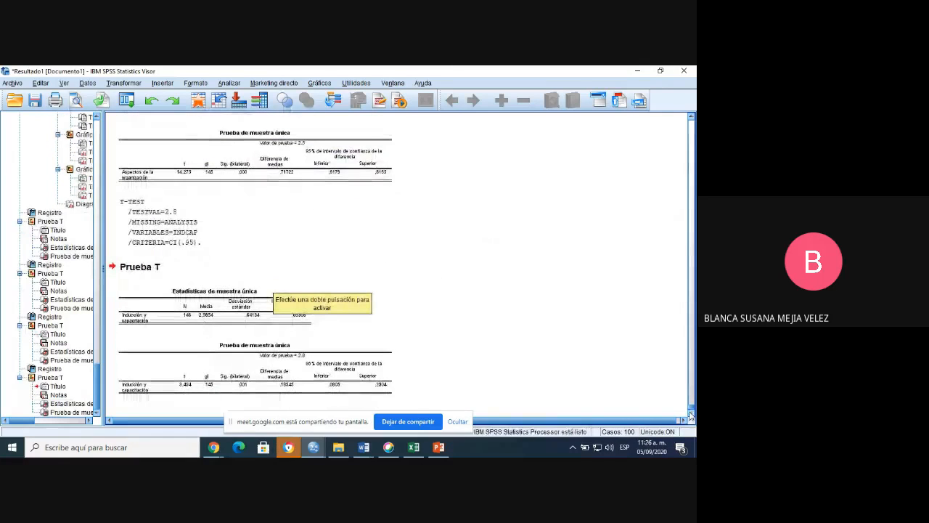
pyautogui.click(328, 345)
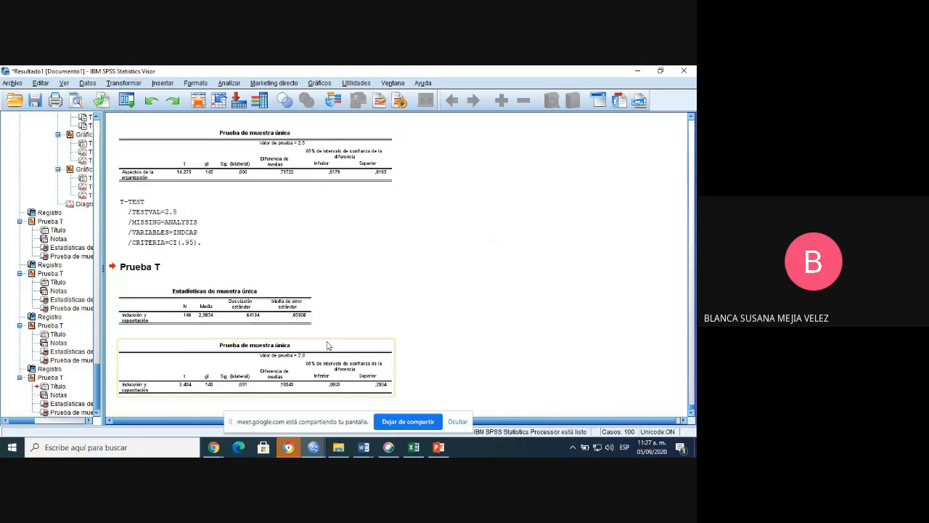
pyautogui.click(407, 268)
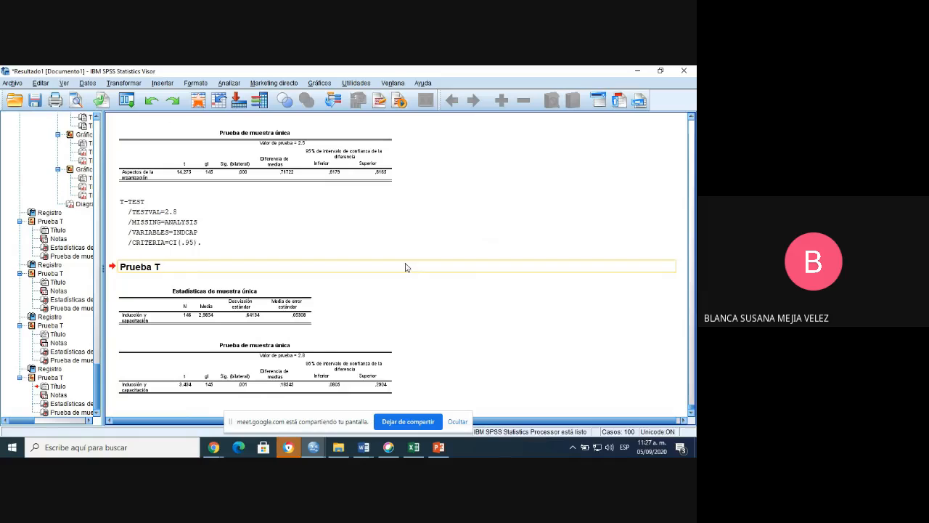
pyautogui.click(308, 357)
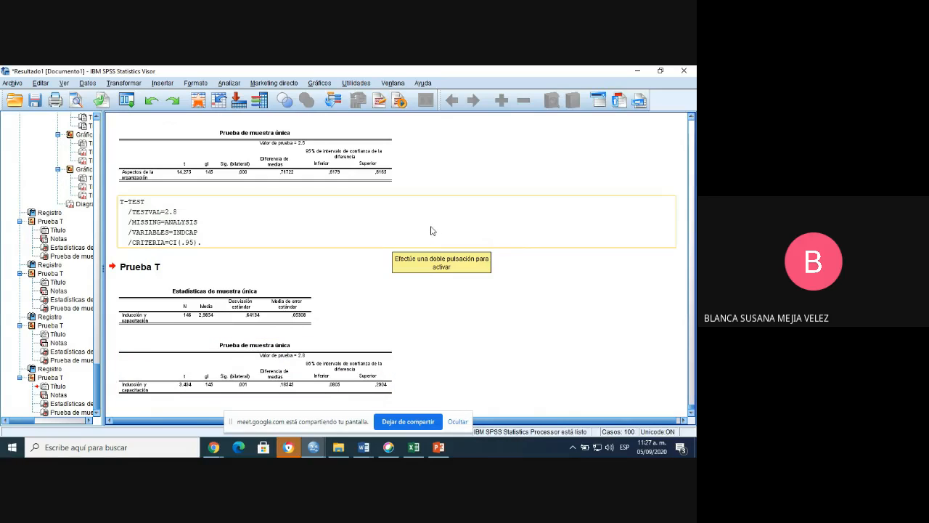
# Step: In the one-sample t-test setup, replace Inducción y capacitación with Reclutamiento y selección as the test variable
pyautogui.click(691, 120)
pyautogui.scroll(5, 691, 122)
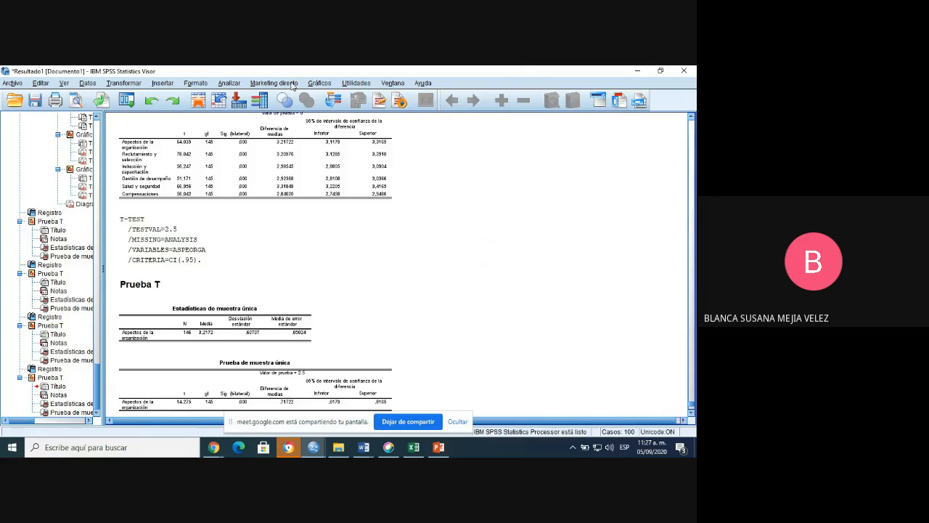
pyautogui.click(229, 83)
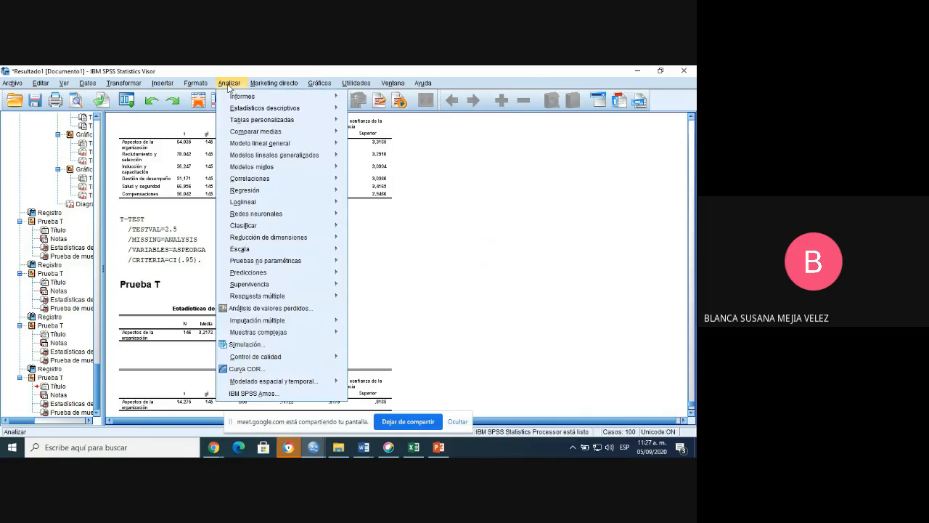
pyautogui.moveTo(290, 131)
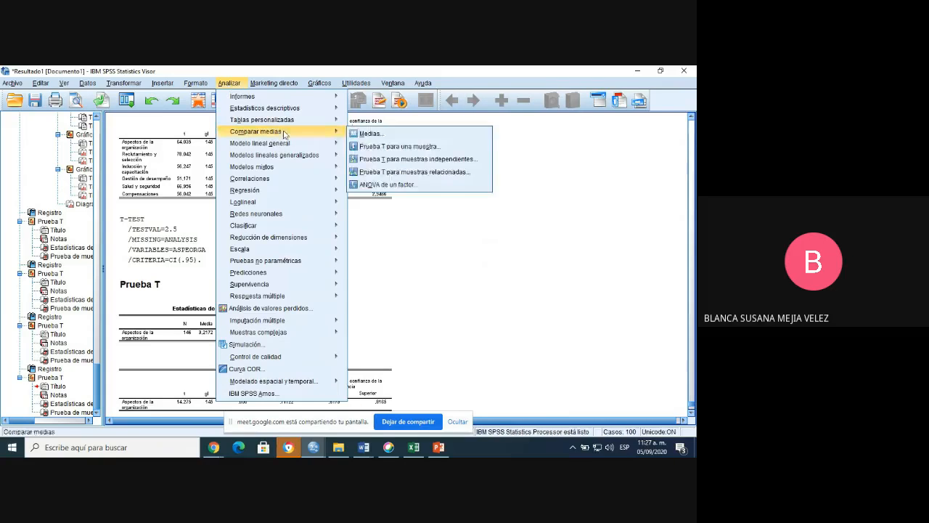
pyautogui.click(366, 145)
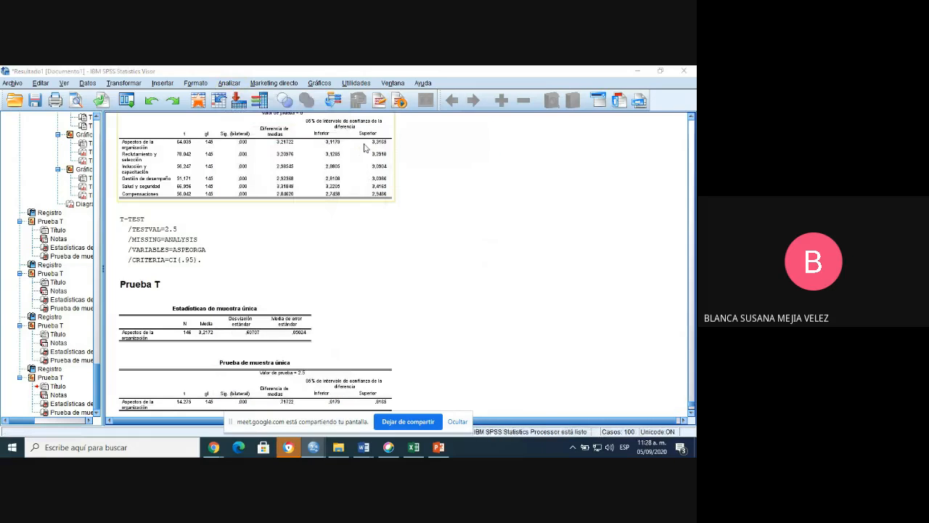
pyautogui.click(349, 176)
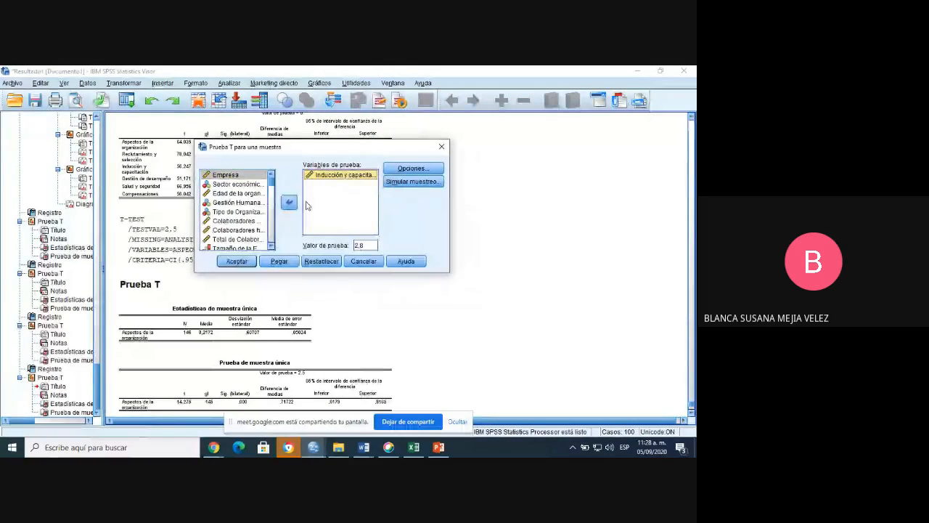
pyautogui.click(289, 202)
pyautogui.scroll(1, 247, 232)
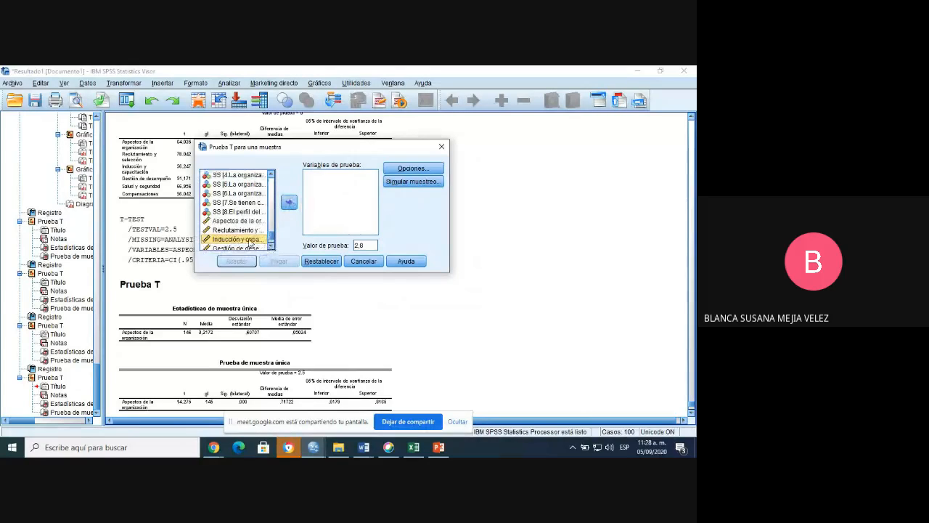
pyautogui.click(248, 230)
pyautogui.click(289, 203)
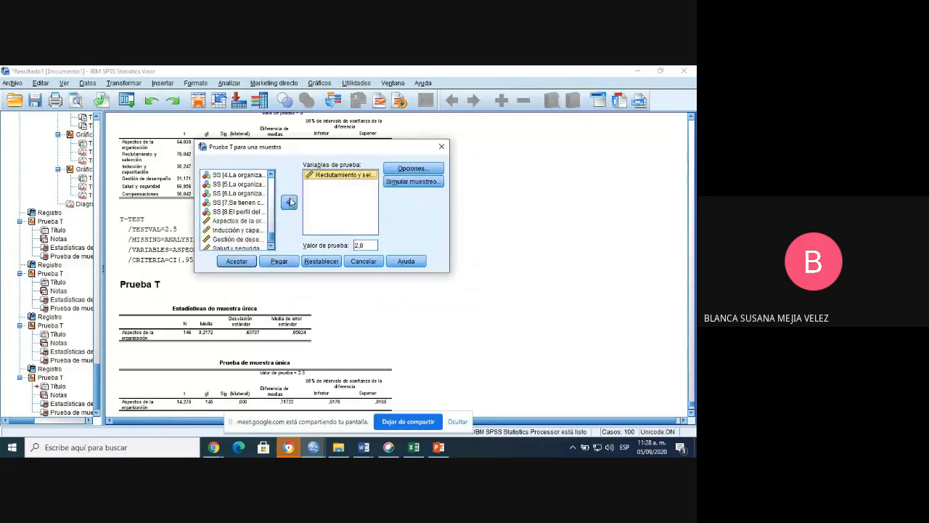
# Step: Run the one-sample t-test on Reclutamiento y selección with test value 3,2
pyautogui.doubleClick(368, 244)
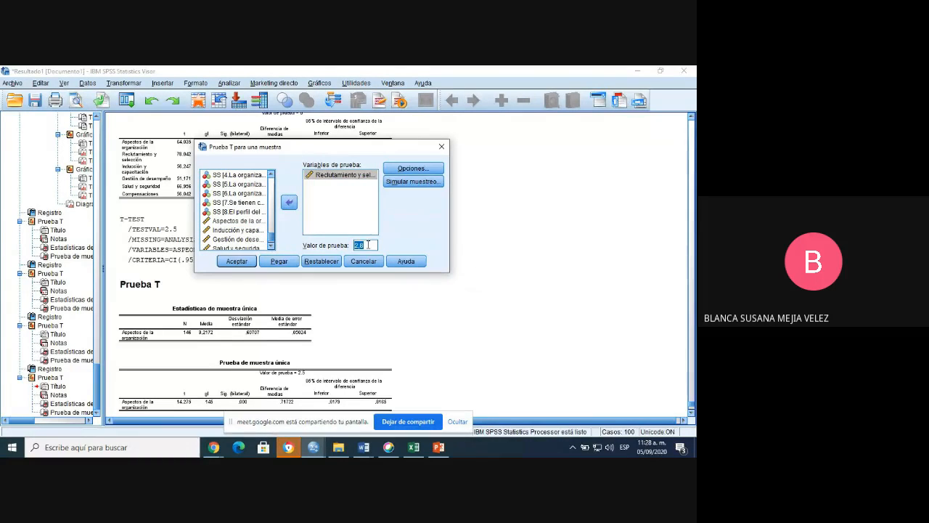
pyautogui.write('3,2')
pyautogui.click(237, 262)
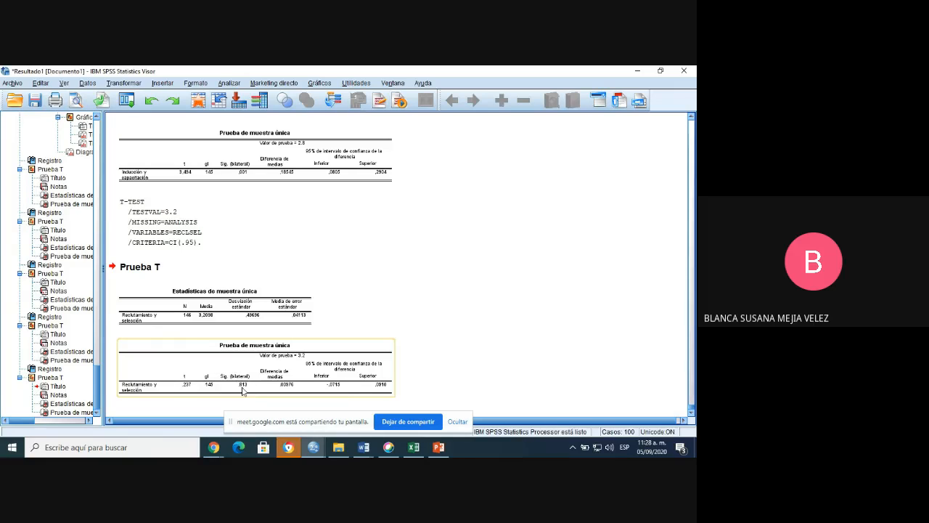
# Step: Examine the one-sample statistics and t-test tables for Reclutamiento y selección, including the mean, test value and significance
pyautogui.click(249, 288)
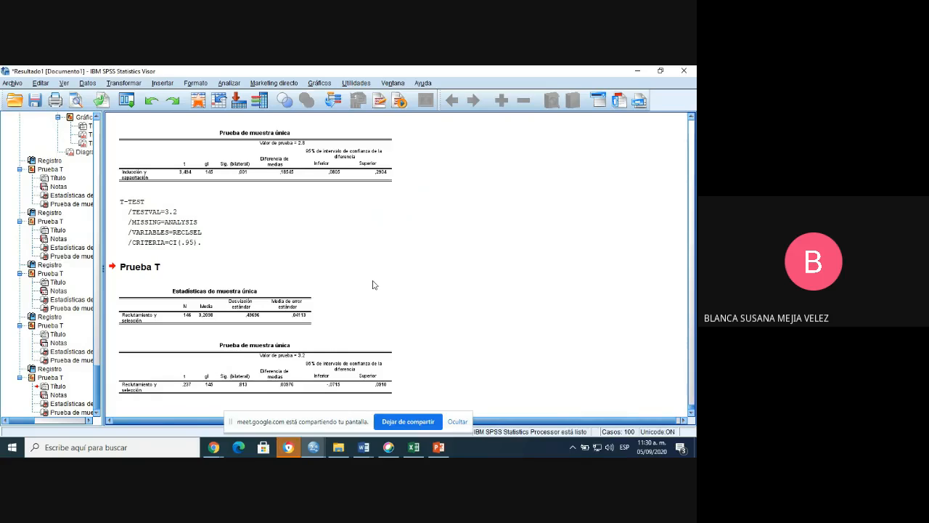
pyautogui.click(213, 294)
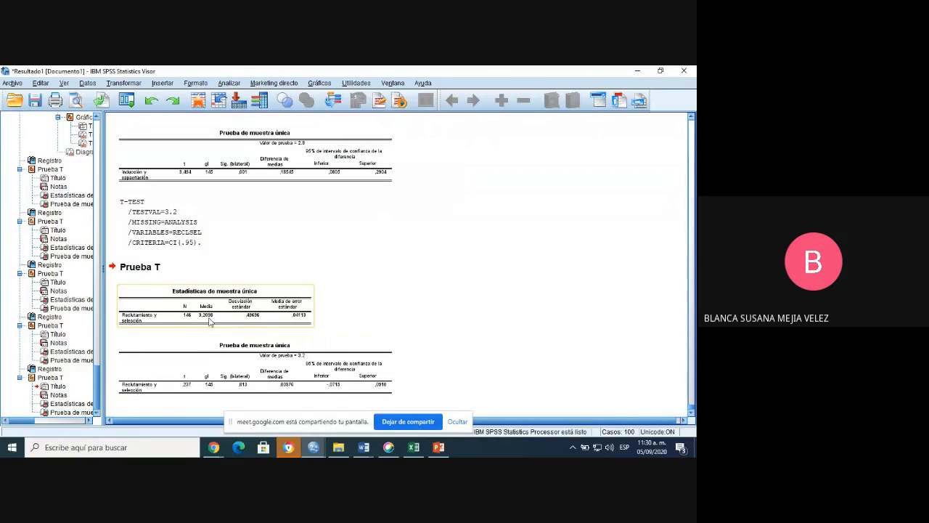
pyautogui.click(296, 355)
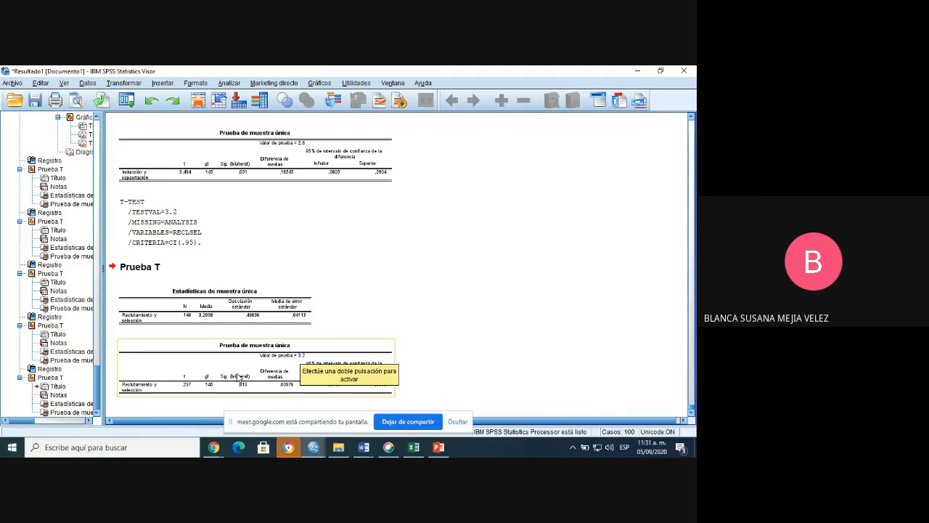
pyautogui.click(206, 311)
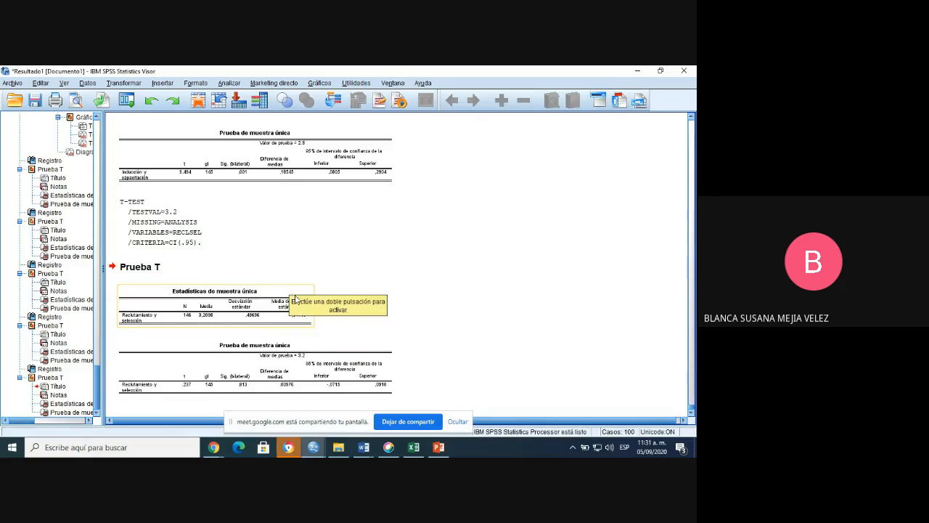
pyautogui.click(358, 271)
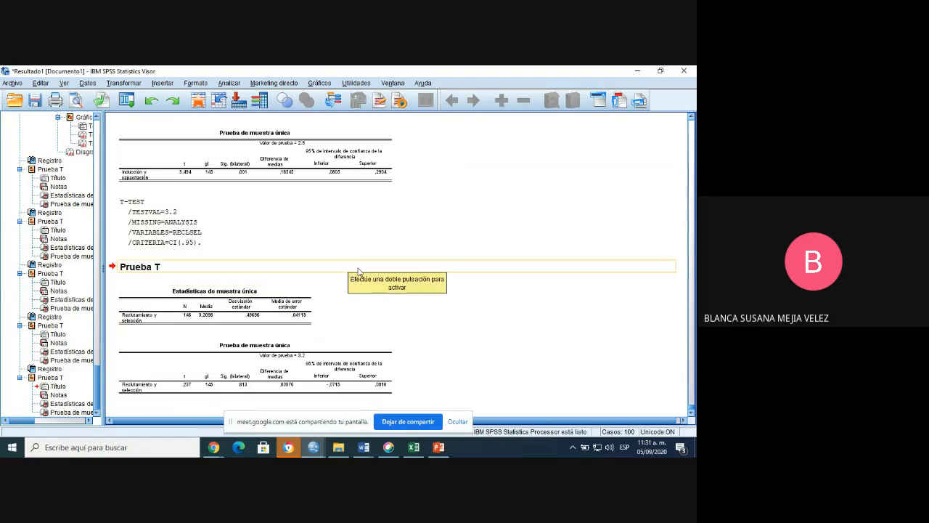
pyautogui.click(240, 325)
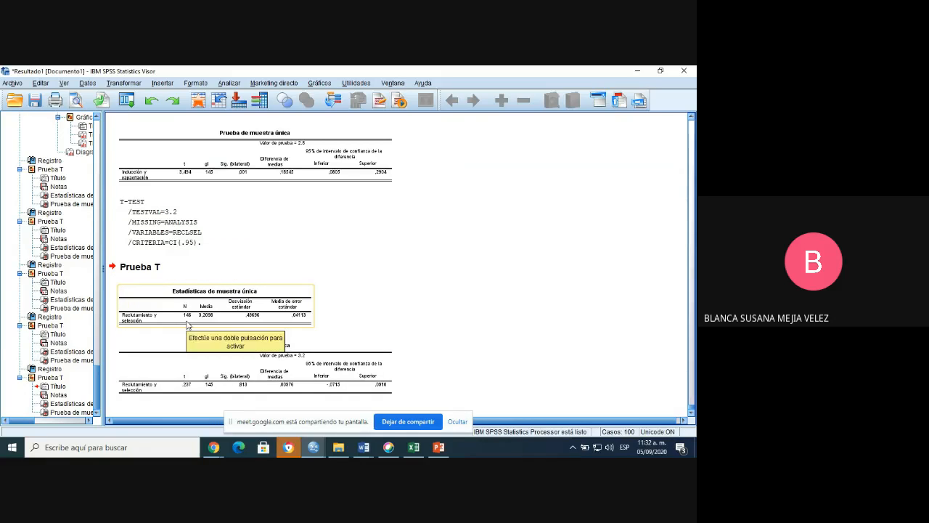
pyautogui.click(320, 208)
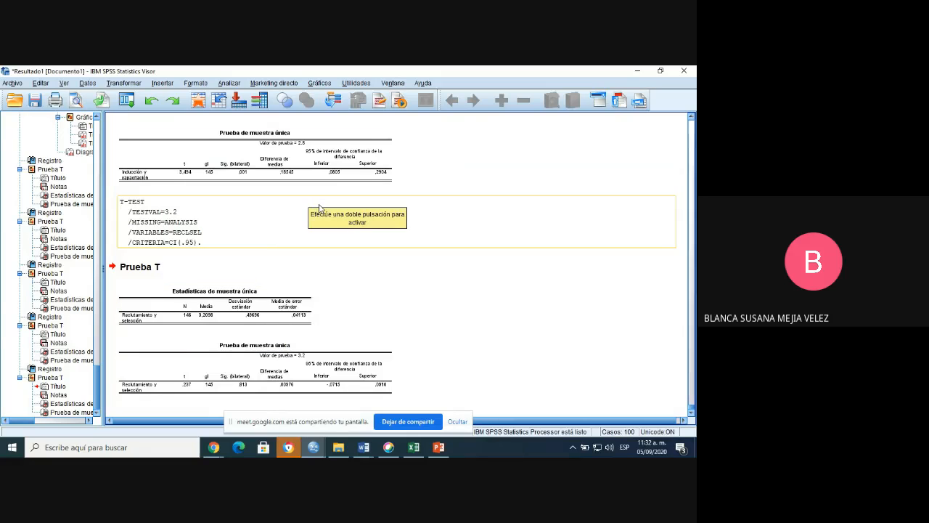
pyautogui.click(297, 305)
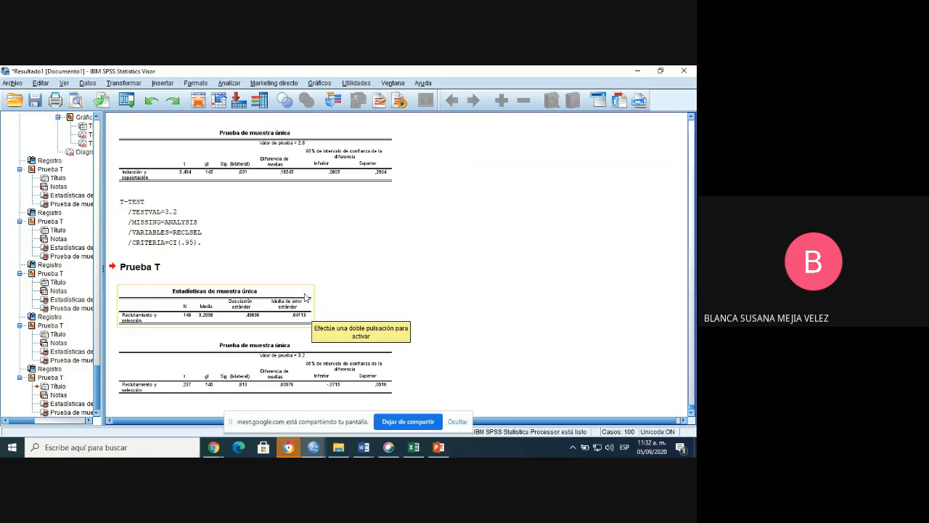
pyautogui.click(338, 268)
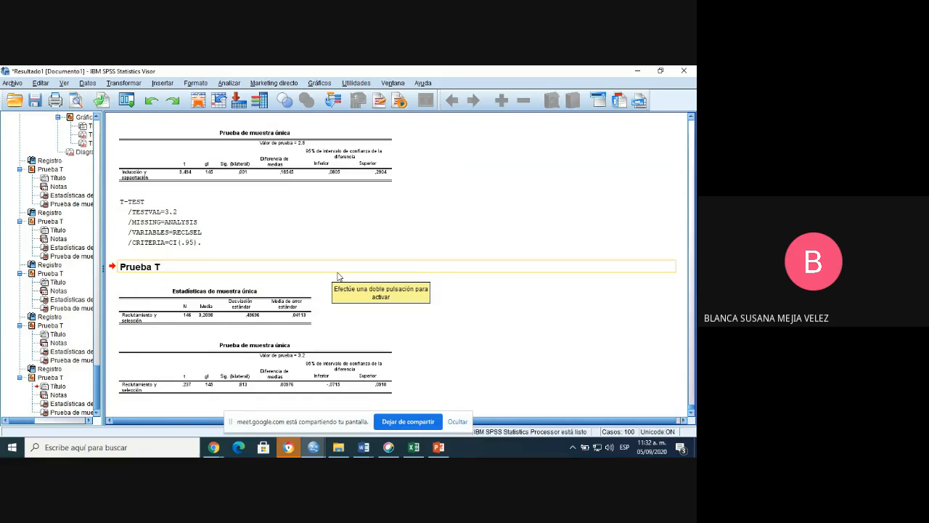
pyautogui.click(312, 320)
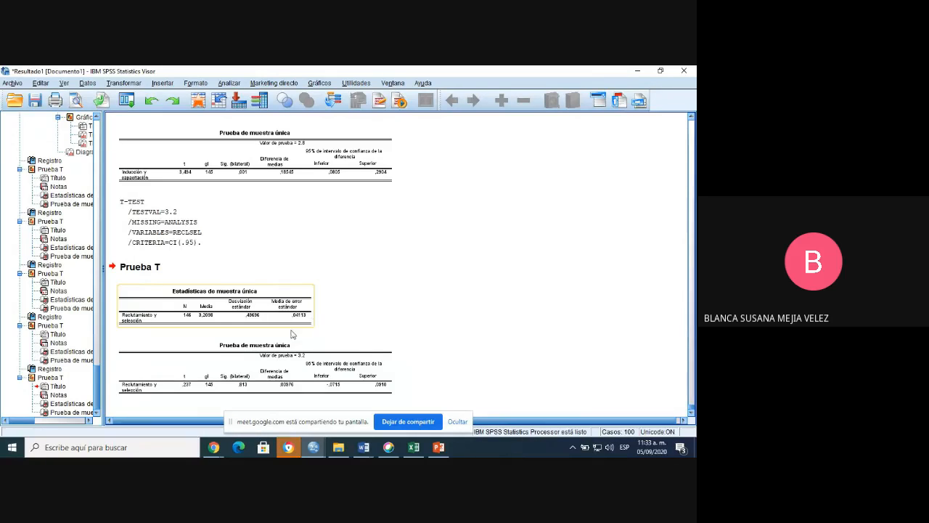
pyautogui.click(270, 350)
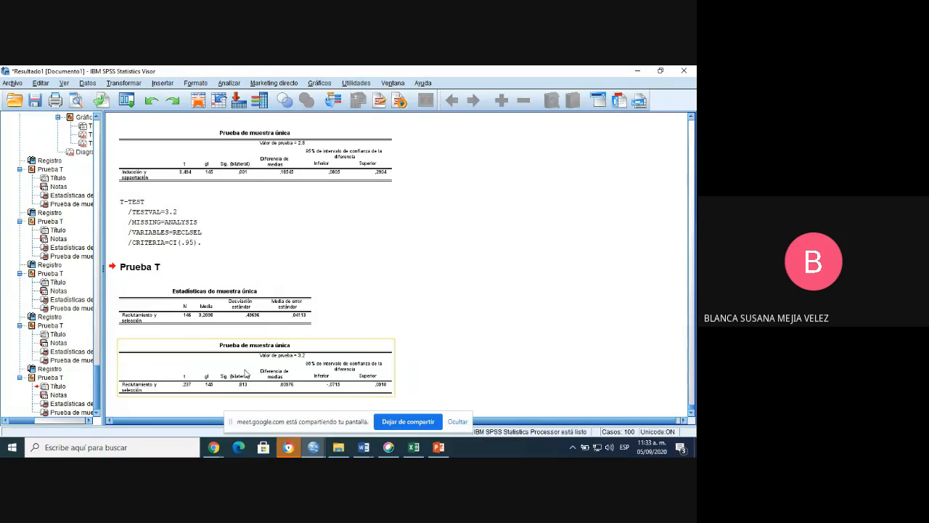
pyautogui.click(440, 265)
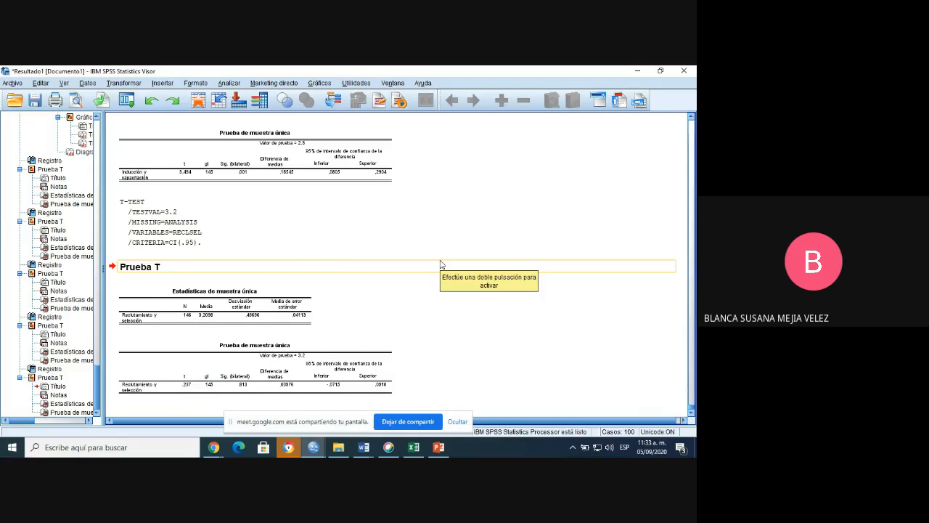
pyautogui.click(349, 321)
pyautogui.click(236, 363)
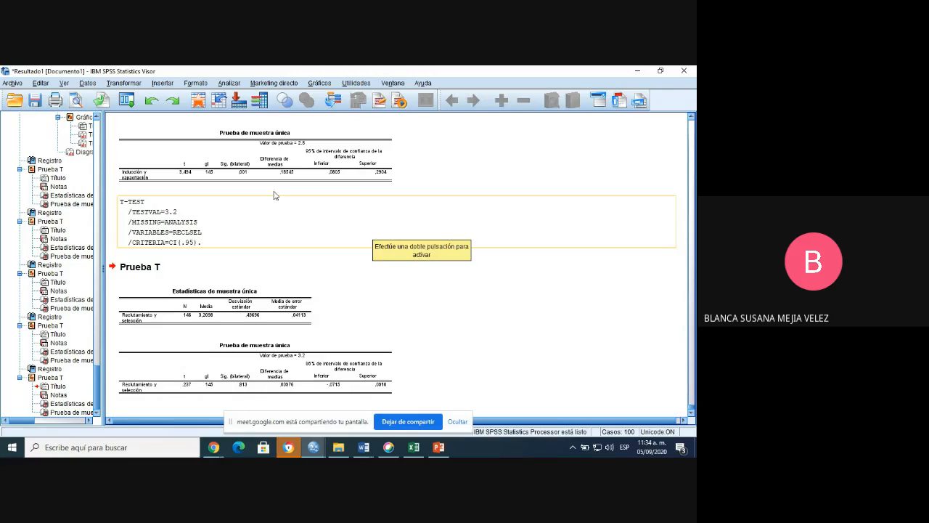
# Step: Run the legacy nonparametric chi-square test on Gestión Humana reporta a, with the range taken from the data and all categories equal
pyautogui.click(229, 84)
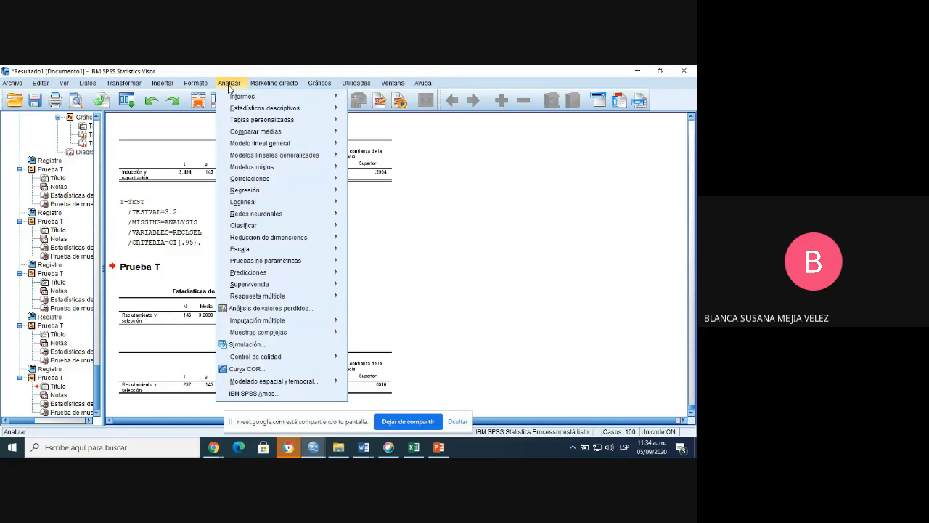
pyautogui.moveTo(290, 110)
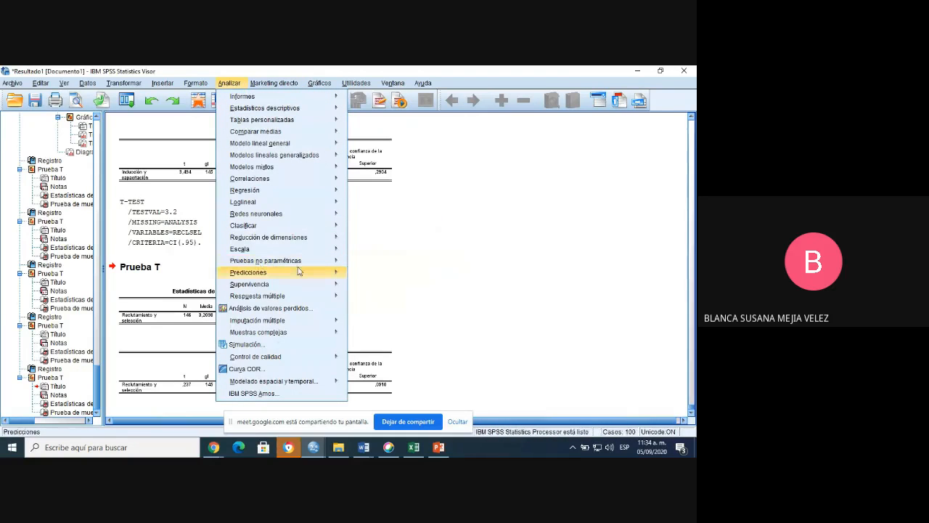
pyautogui.moveTo(318, 264)
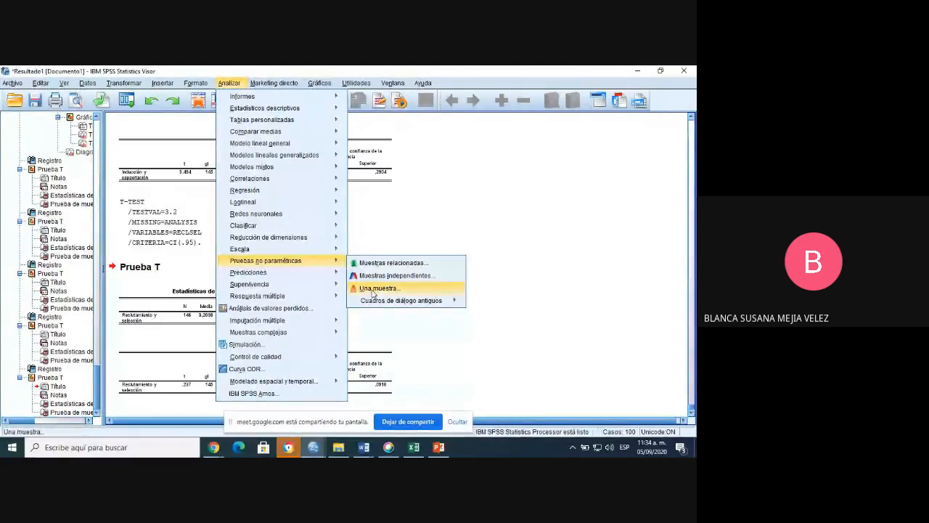
pyautogui.moveTo(380, 303)
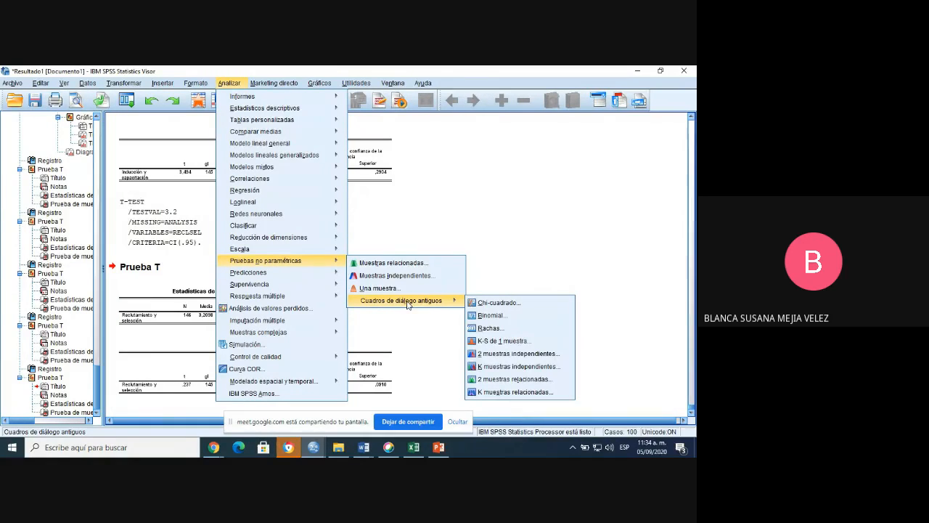
pyautogui.click(502, 305)
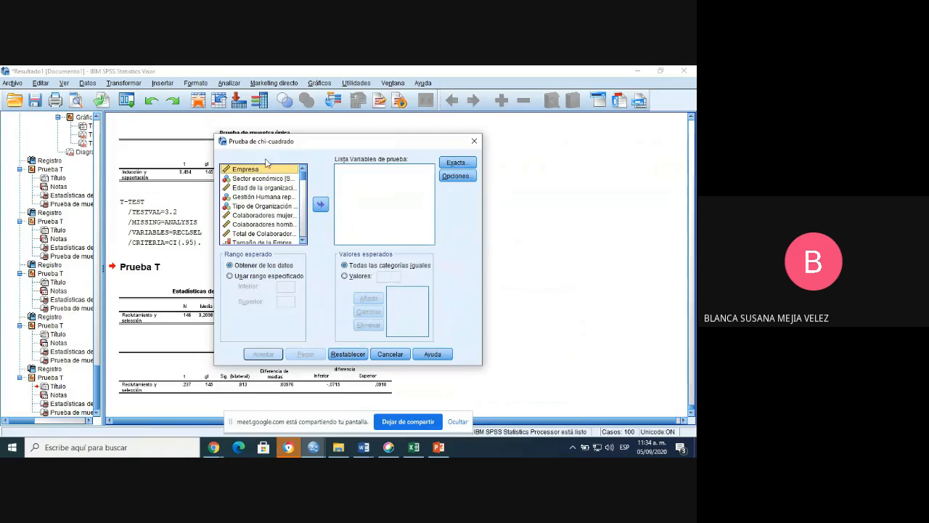
pyautogui.click(264, 198)
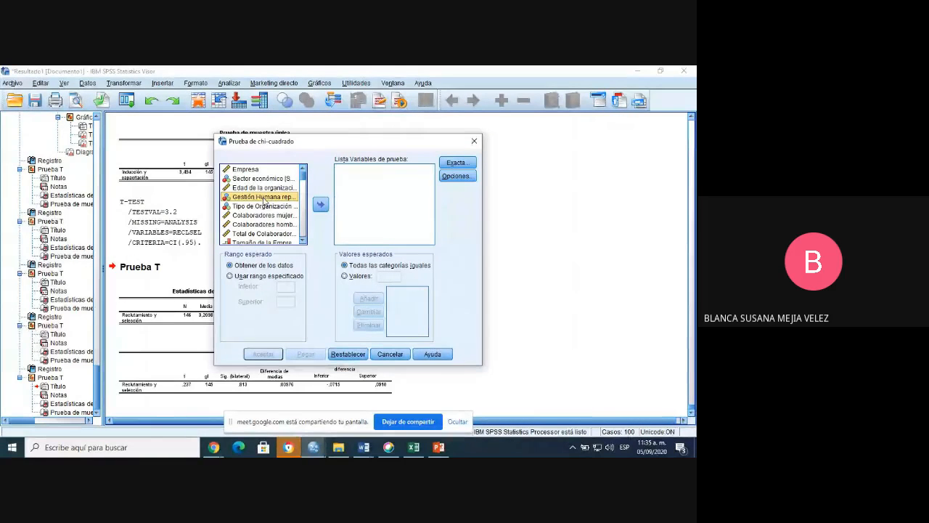
pyautogui.click(321, 206)
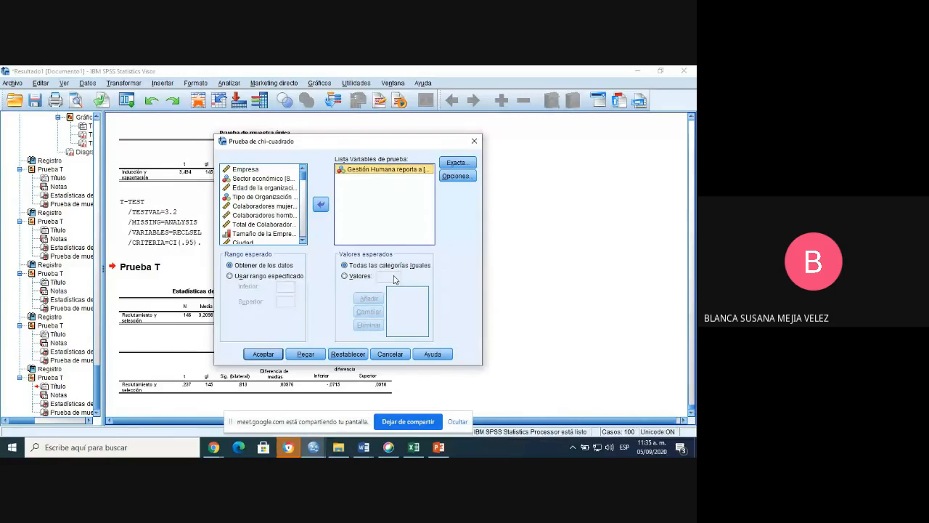
pyautogui.click(263, 354)
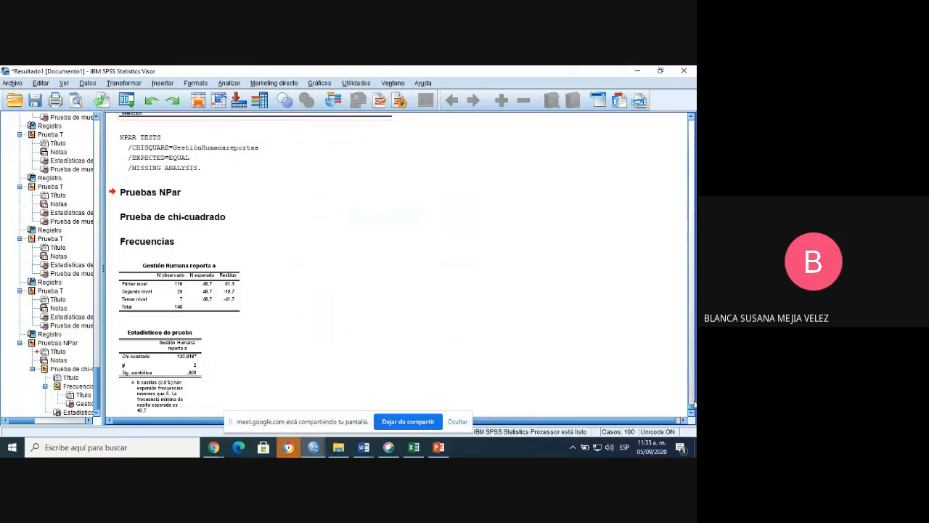
# Step: Examine the chi-square output for Gestión Humana reporta a, comparing observed and expected frequencies, residuals, significance and the footnote on expected counts
pyautogui.click(691, 412)
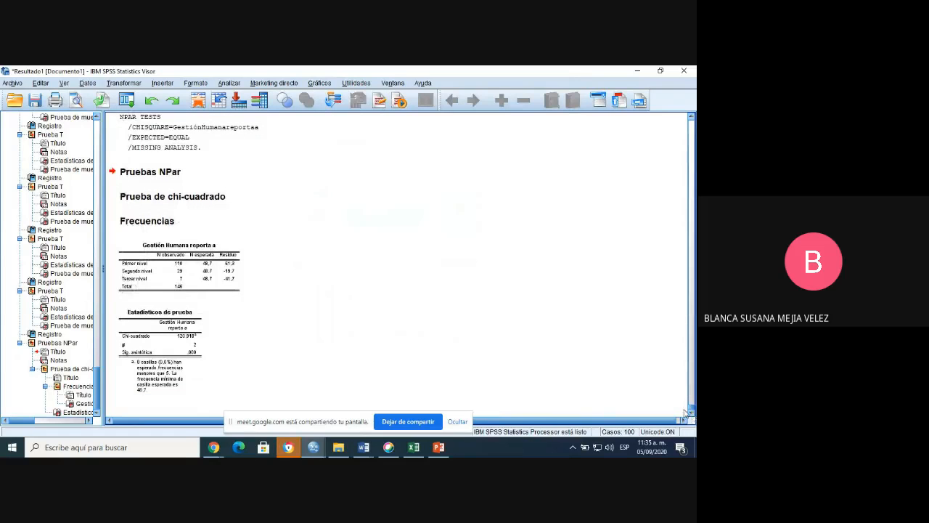
pyautogui.click(170, 289)
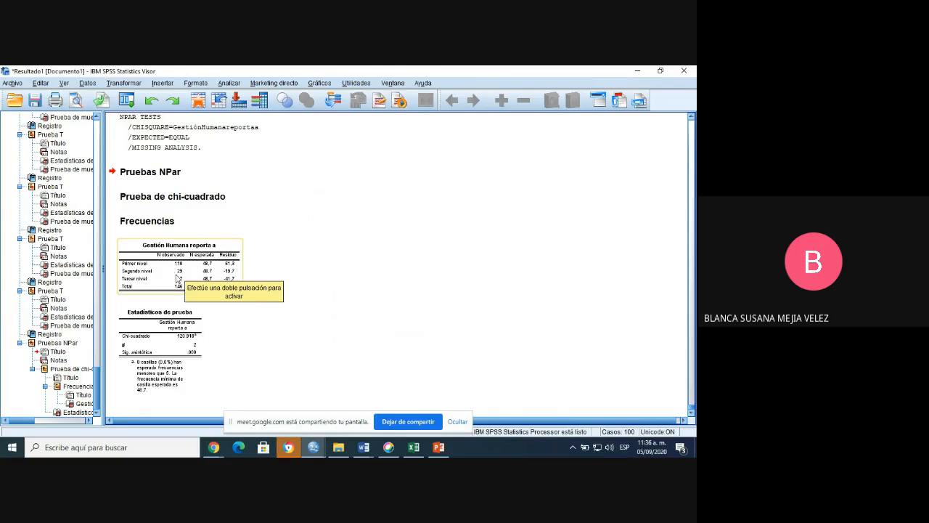
pyautogui.click(262, 222)
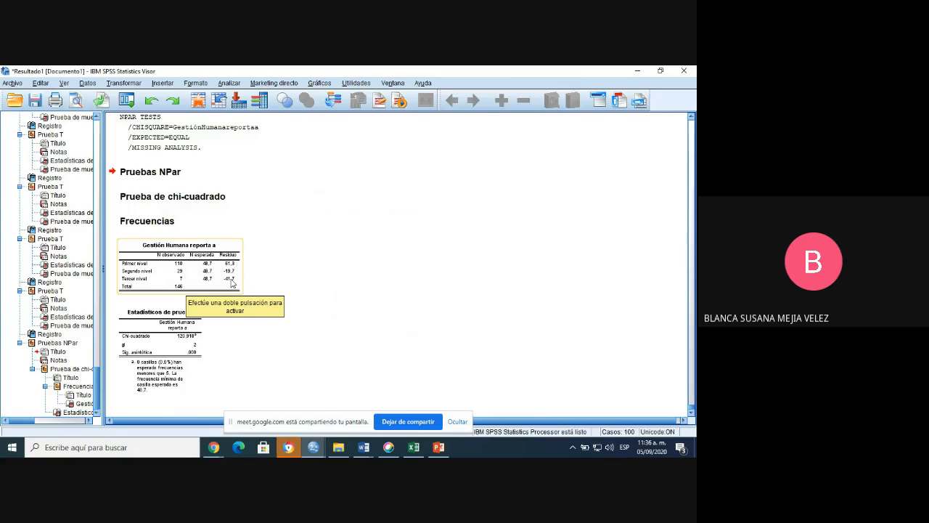
pyautogui.click(192, 348)
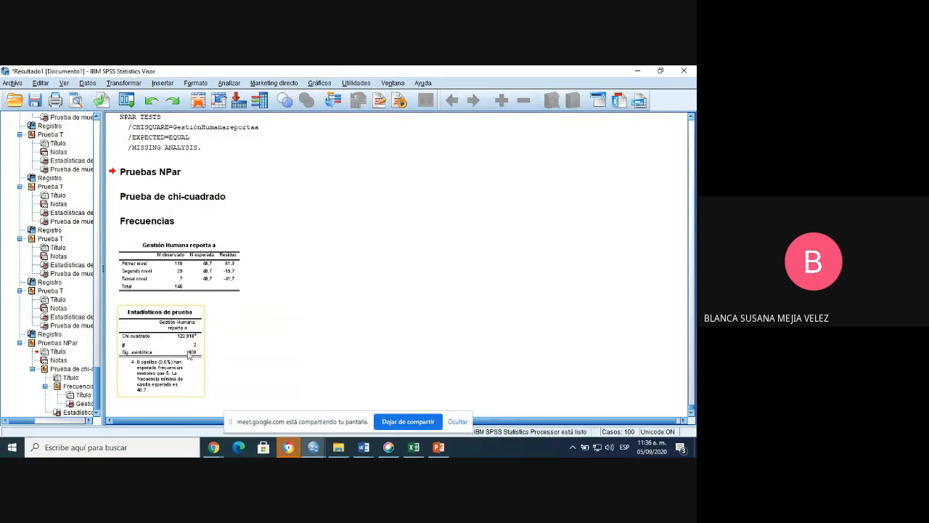
pyautogui.click(185, 278)
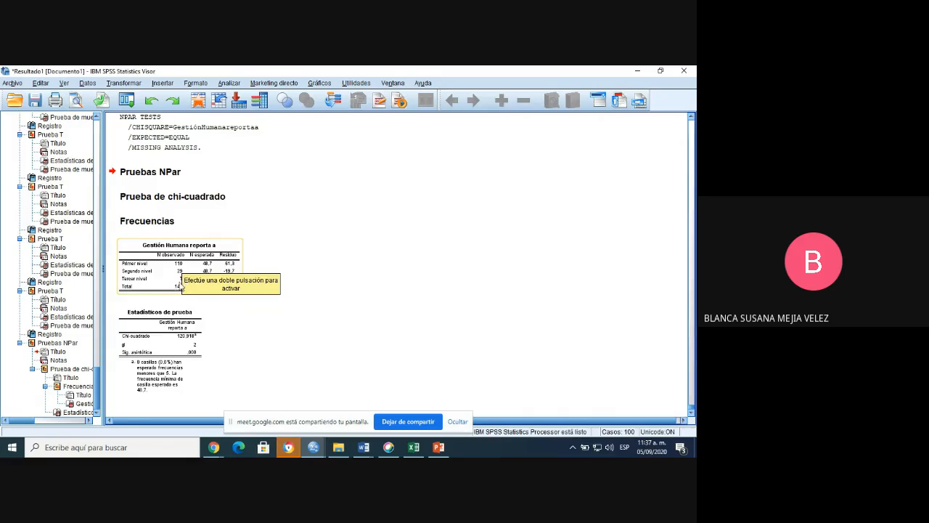
pyautogui.click(301, 240)
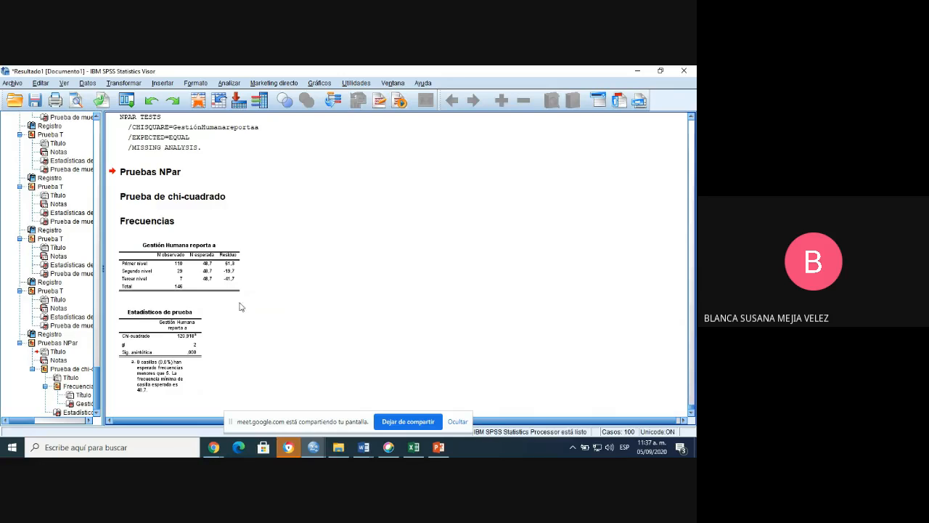
pyautogui.click(165, 372)
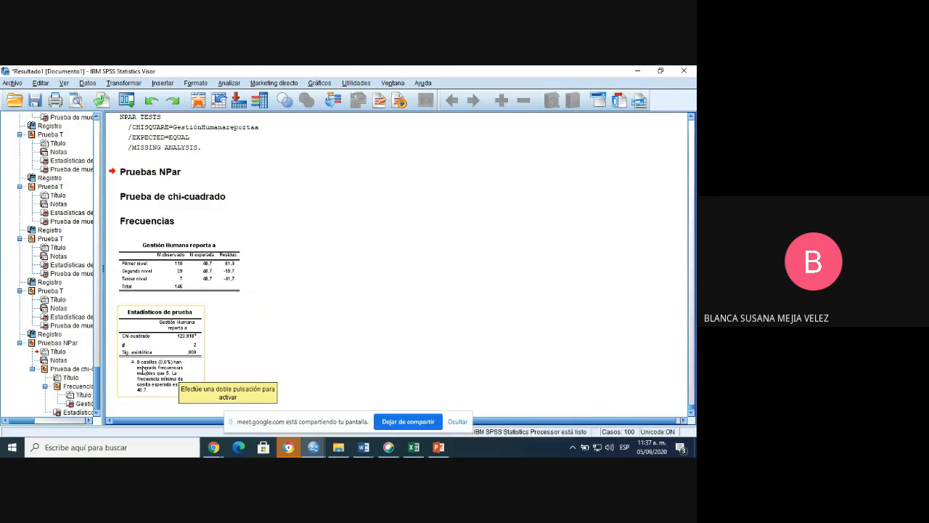
pyautogui.click(210, 372)
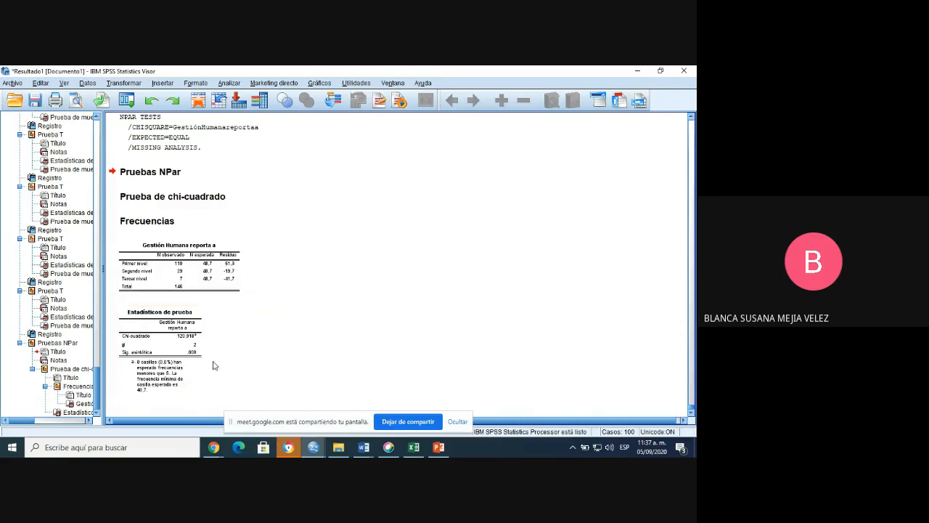
pyautogui.click(140, 389)
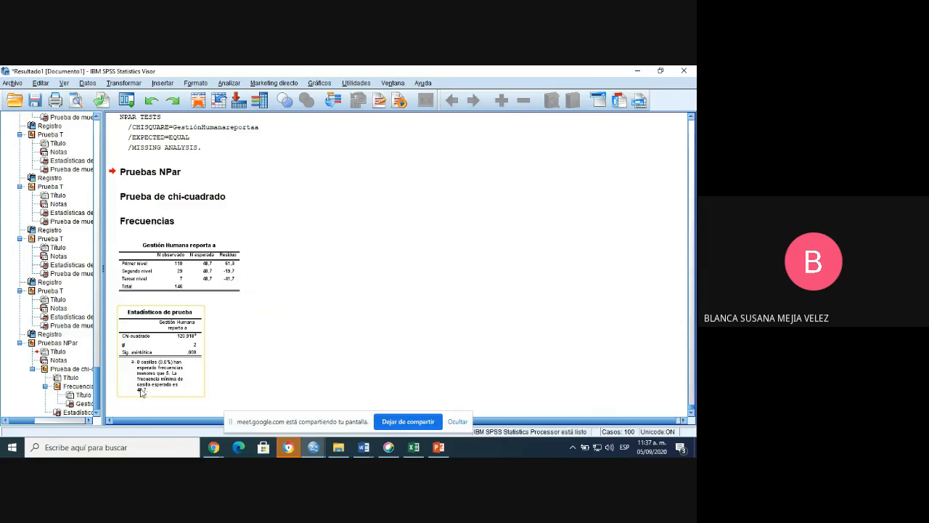
pyautogui.click(206, 276)
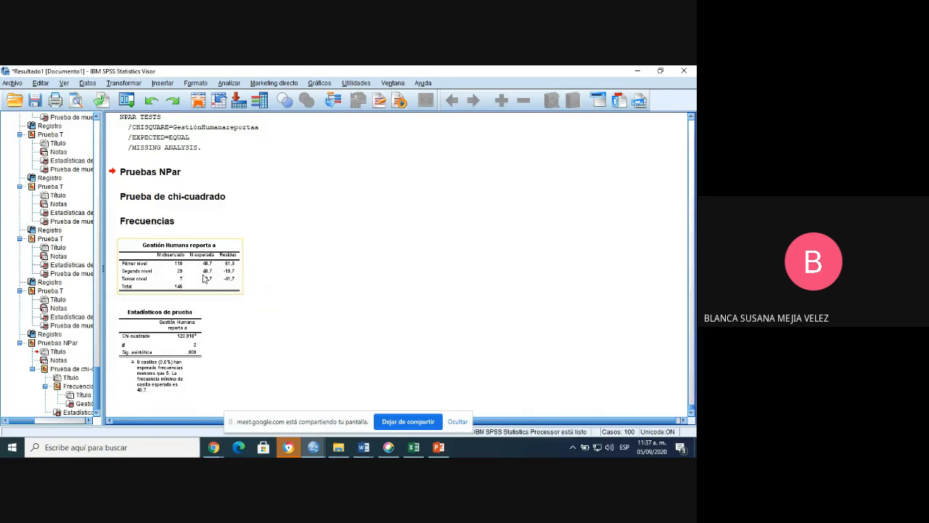
pyautogui.click(145, 390)
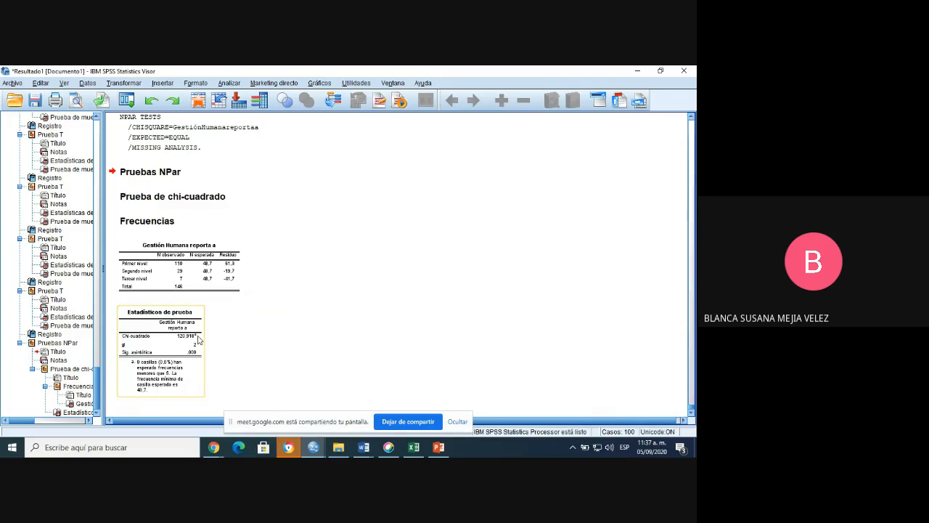
pyautogui.click(314, 324)
pyautogui.click(207, 199)
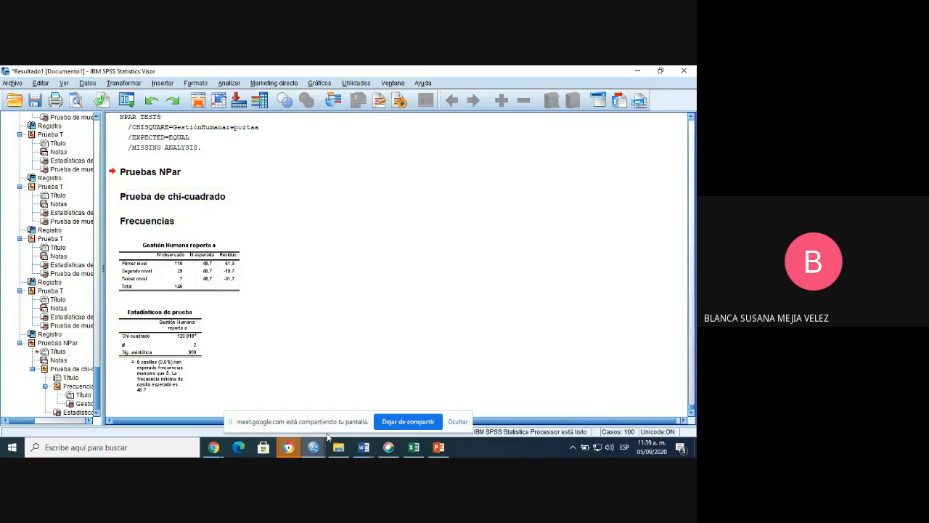
# Step: Switch to the BASE SPSS AGOSTO 29 data set and view its first records
pyautogui.moveTo(314, 451)
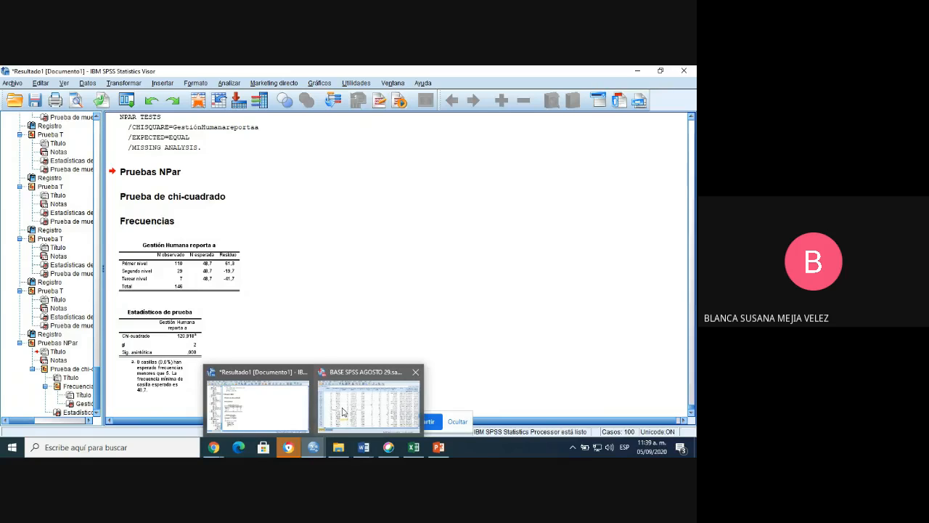
pyautogui.click(343, 411)
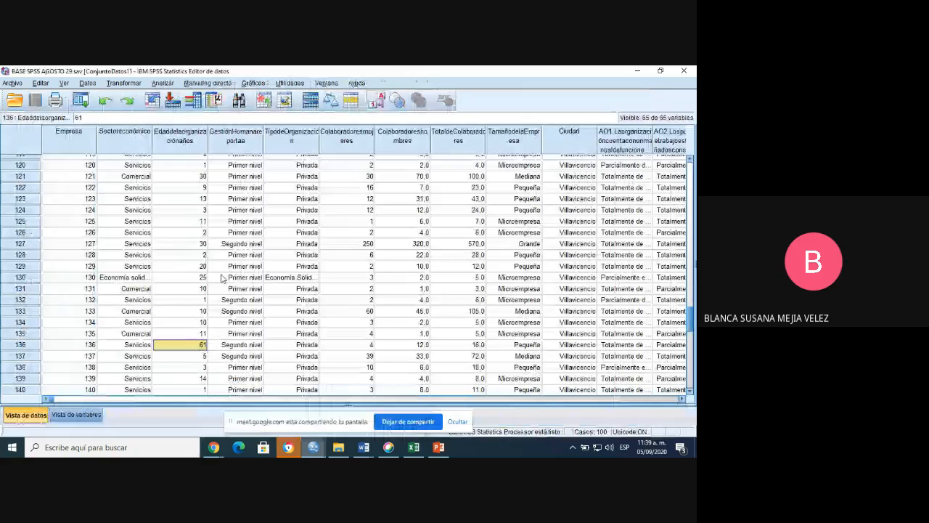
pyautogui.moveTo(690, 325); pyautogui.dragTo(663, 118)
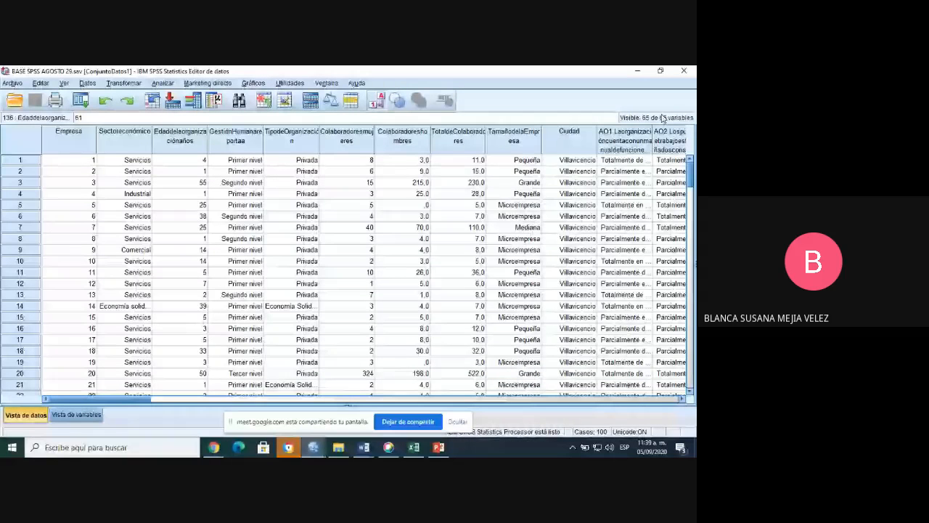